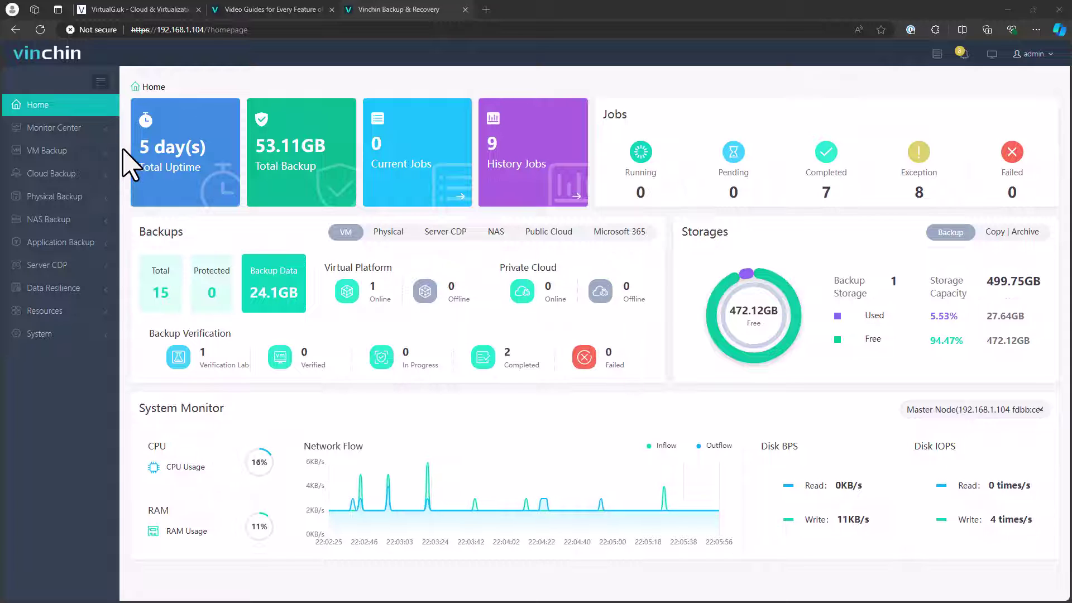
Expand the VM Backup, System, Resources and Infrastructure sidebar sections to reach Virtual Platform.
left_click(53, 152)
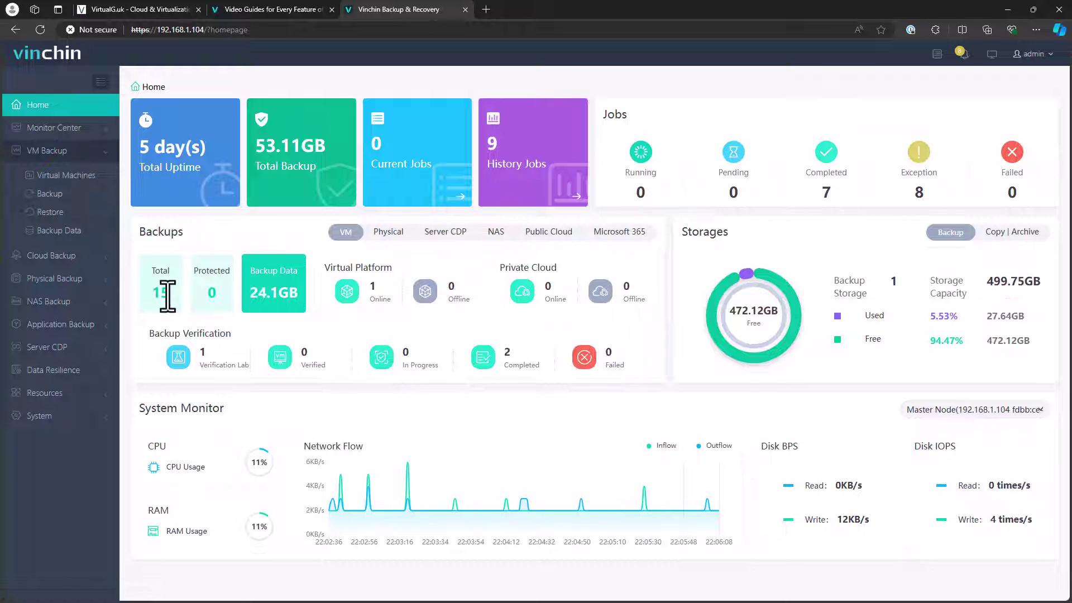
left_click(57, 424)
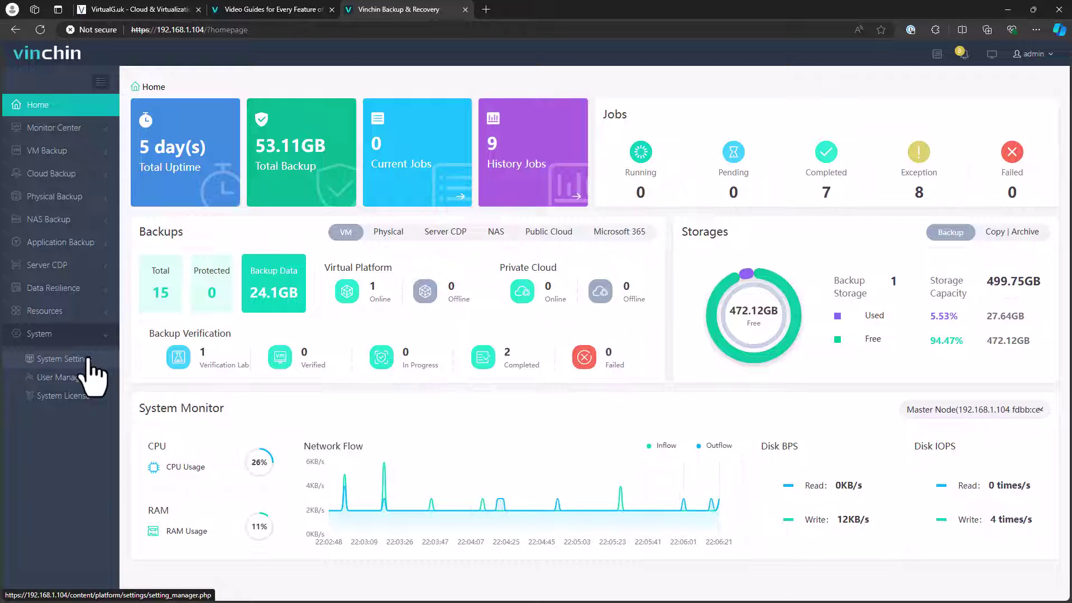
left_click(20, 313)
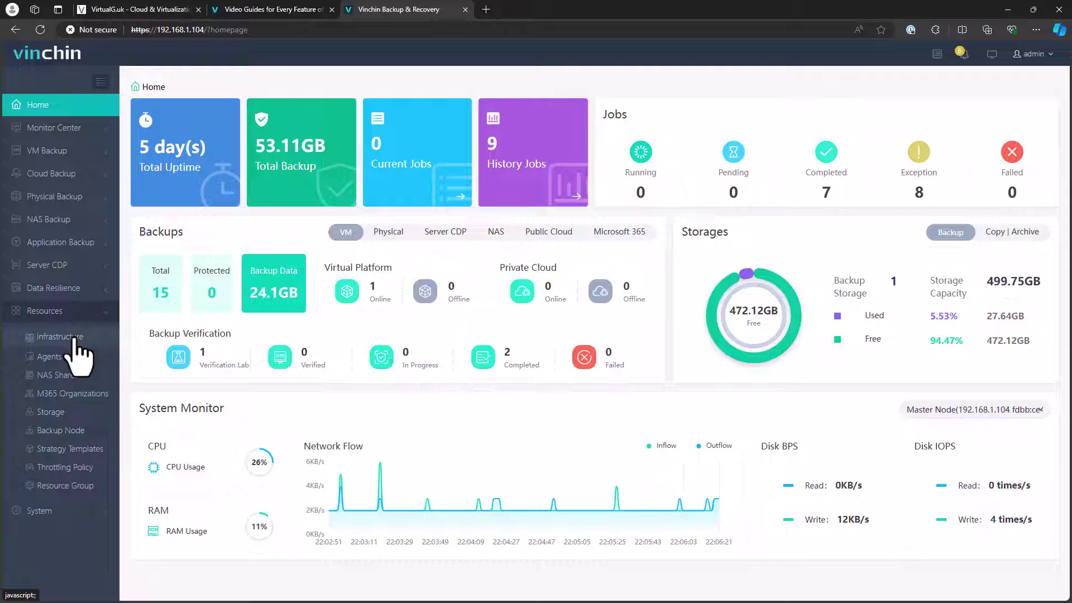
left_click(76, 339)
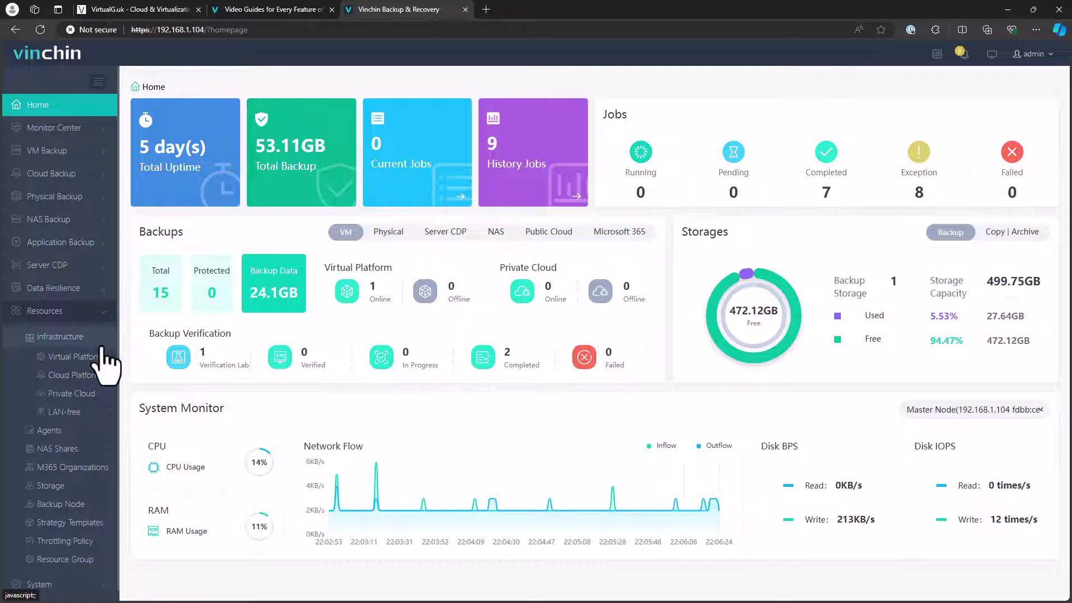
left_click(85, 357)
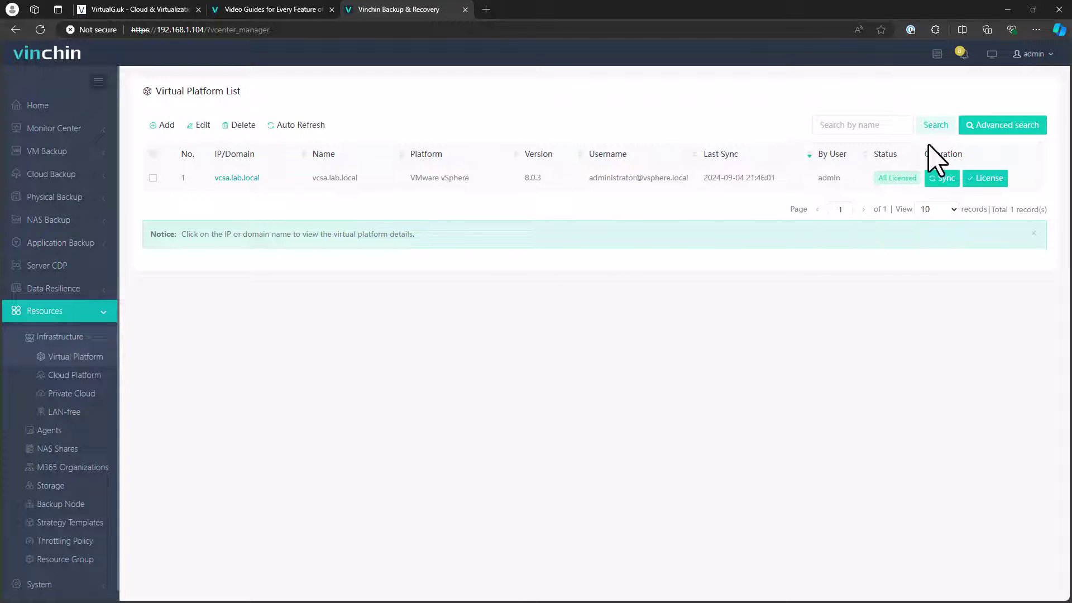
left_click(162, 124)
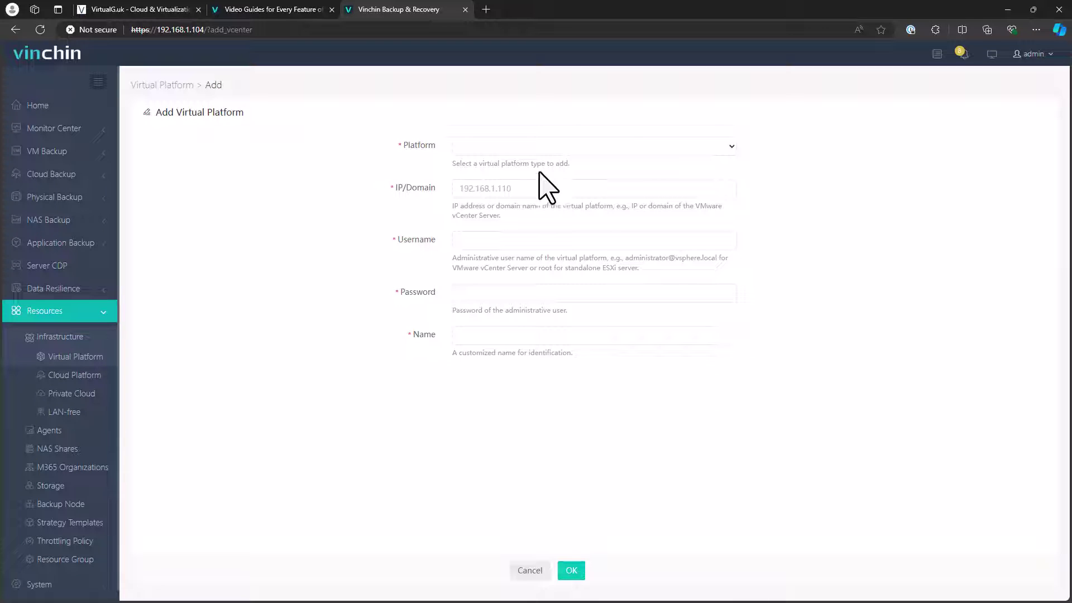
left_click(555, 148)
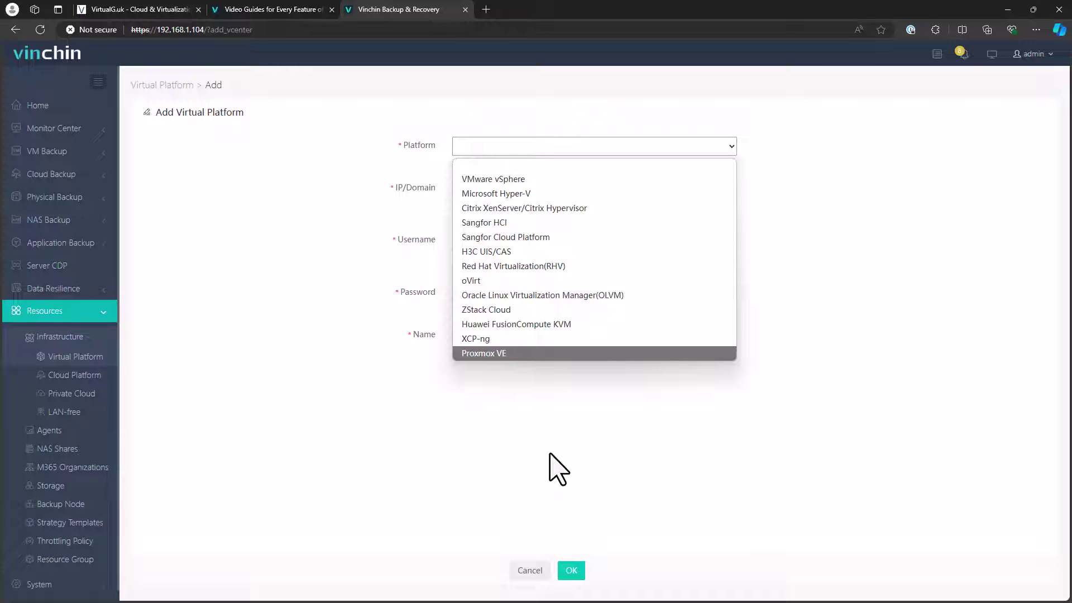
left_click(561, 463)
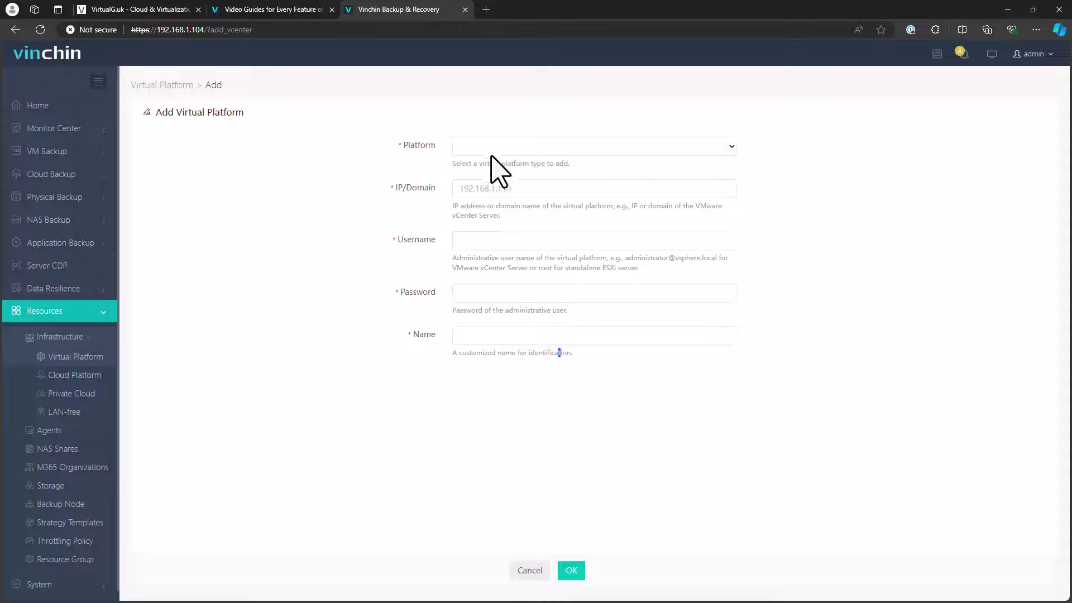
left_click(183, 87)
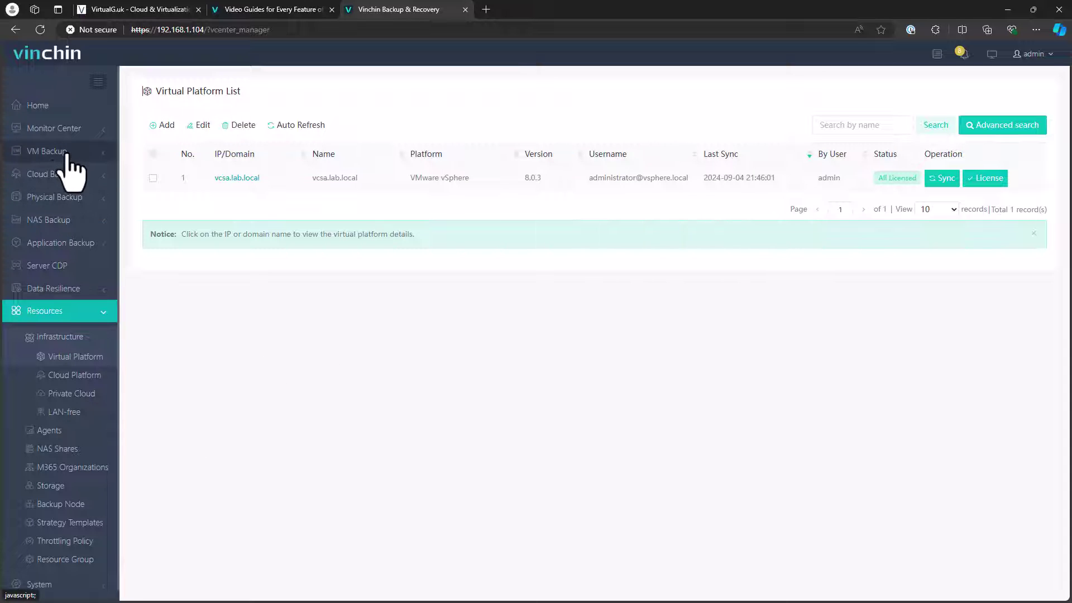
Tick the WS2022 virtual machine in VM Backup's list and create a new backup job for it.
left_click(93, 155)
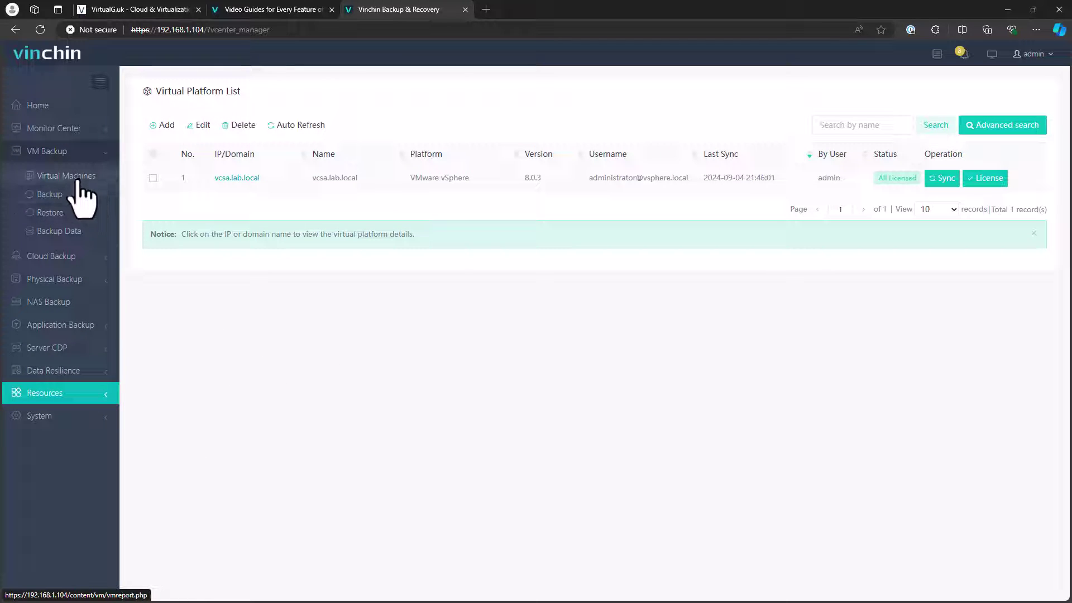
left_click(82, 178)
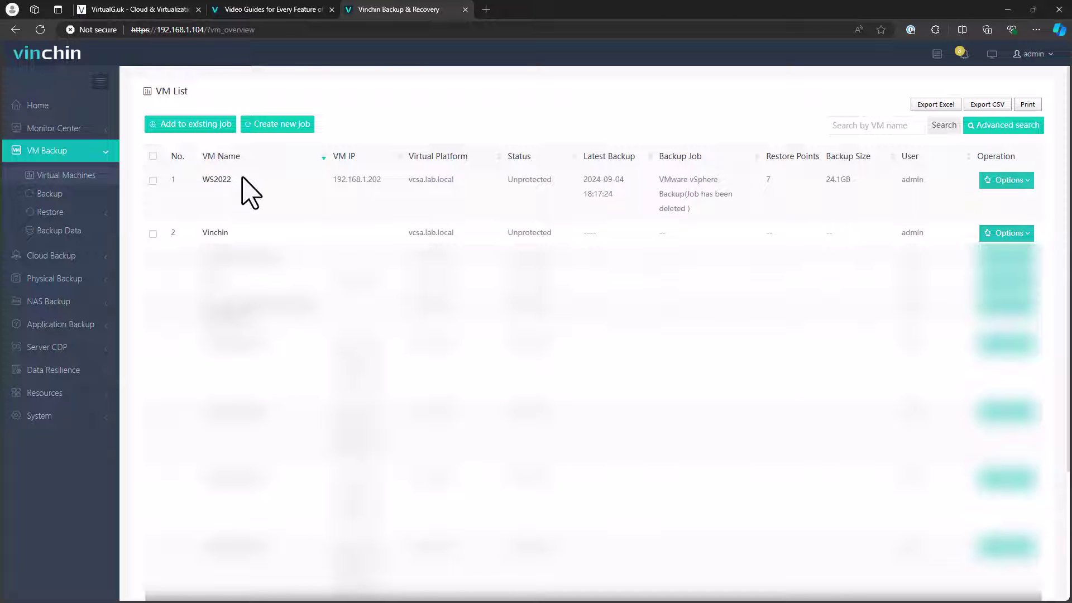
left_click(153, 180)
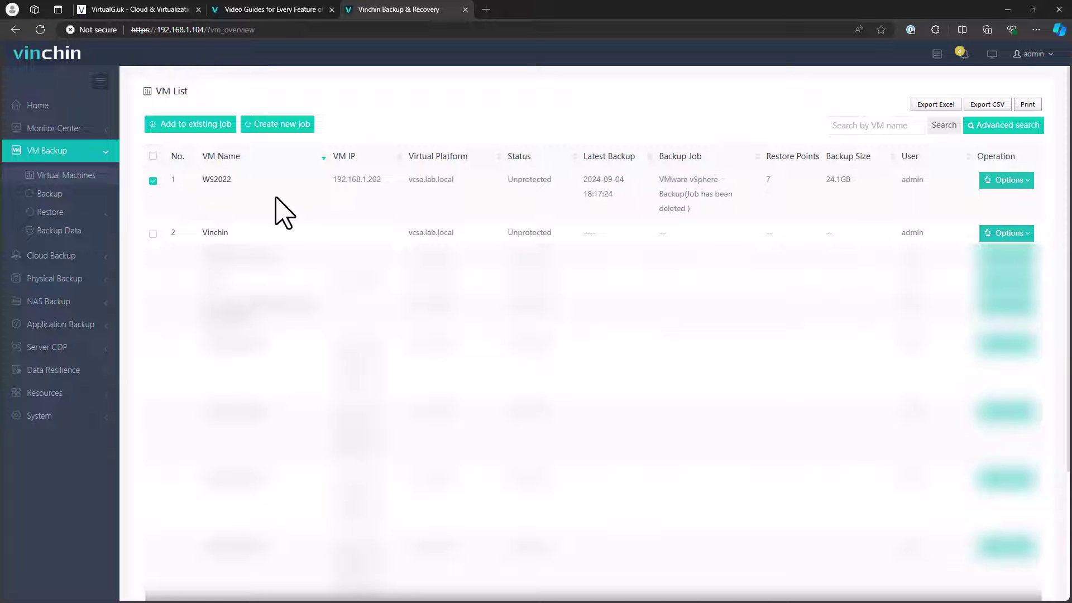
left_click(1008, 180)
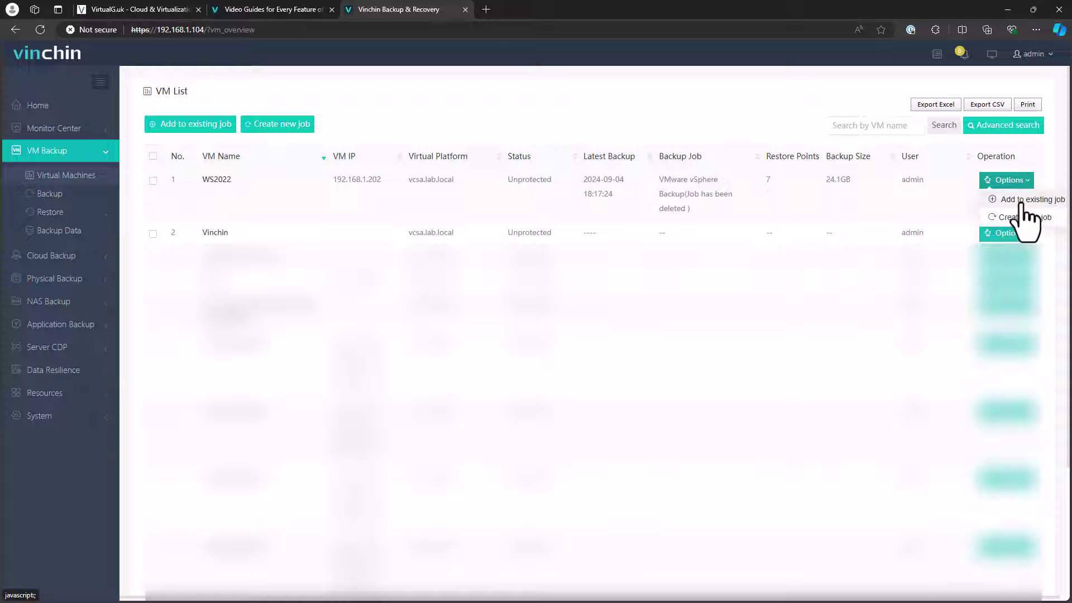
left_click(1014, 218)
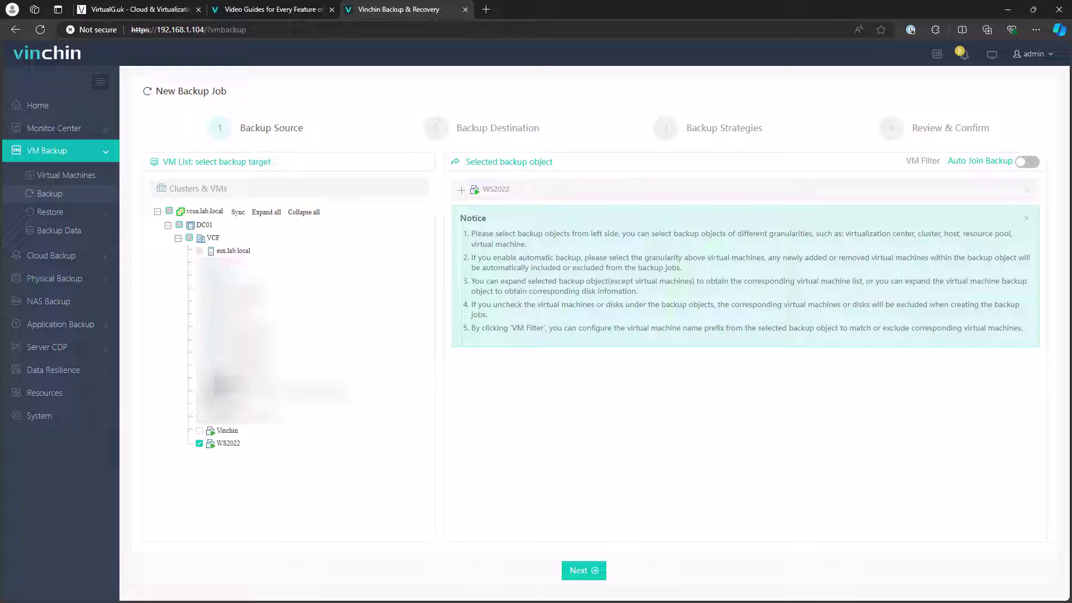
Choose vinchin as target node with Local Disk storage and continue to Backup Strategies.
left_click(581, 571)
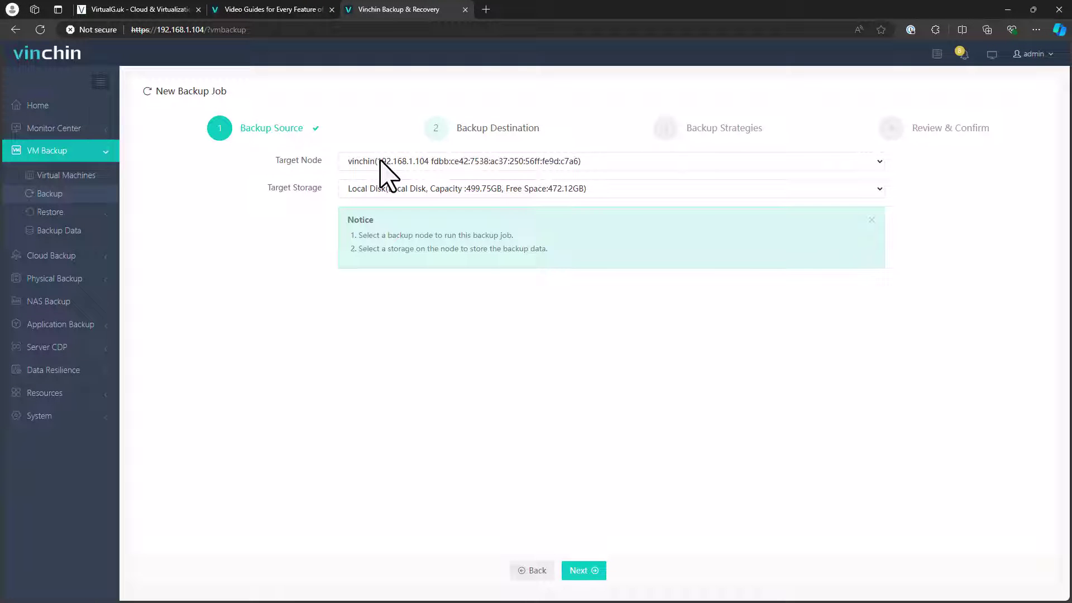
left_click(387, 167)
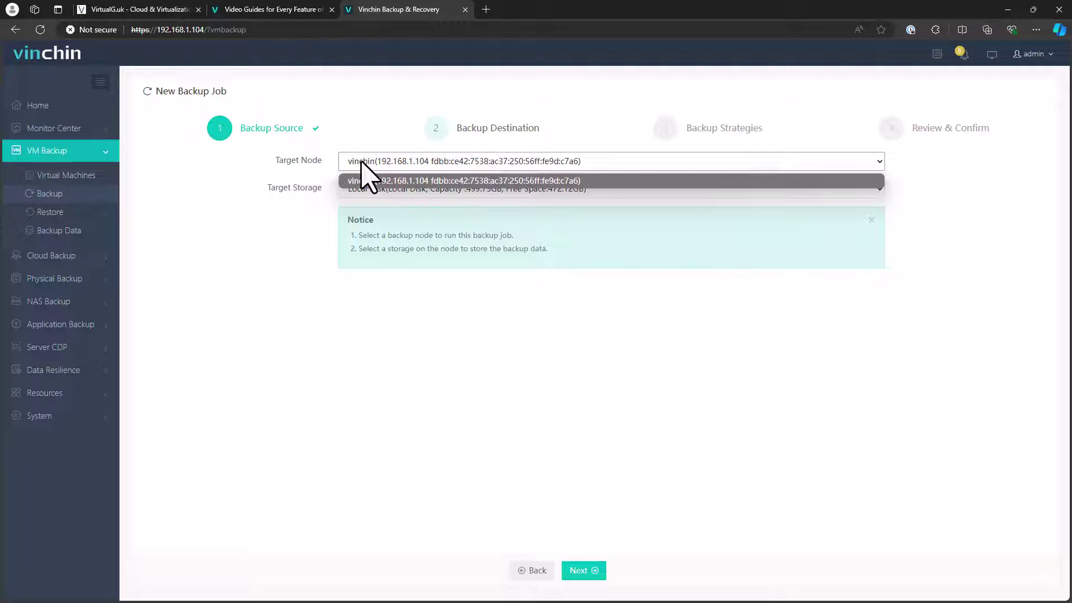
left_click(363, 181)
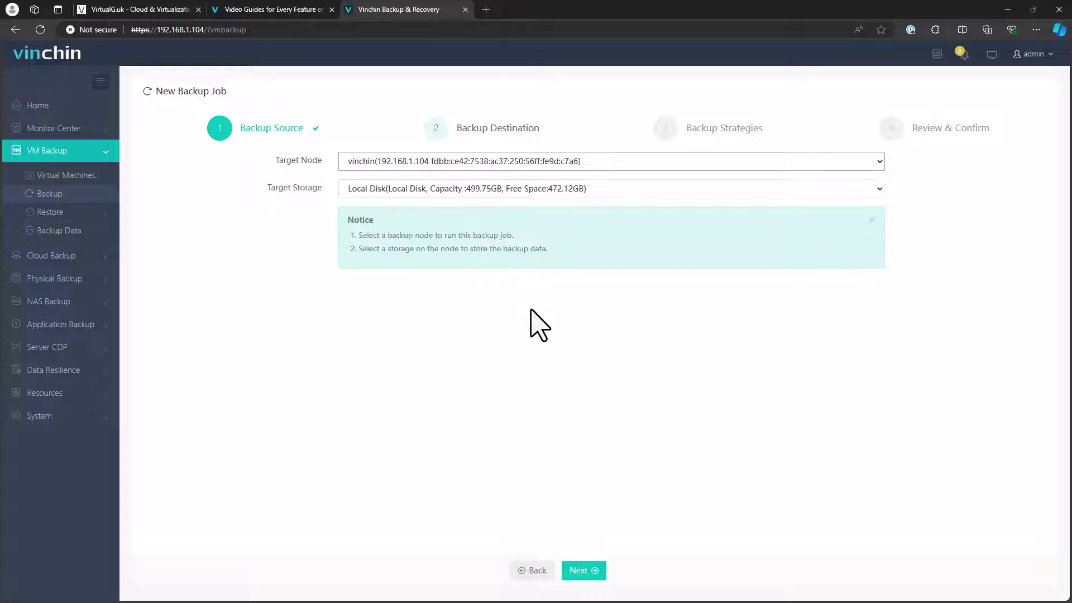
left_click(585, 571)
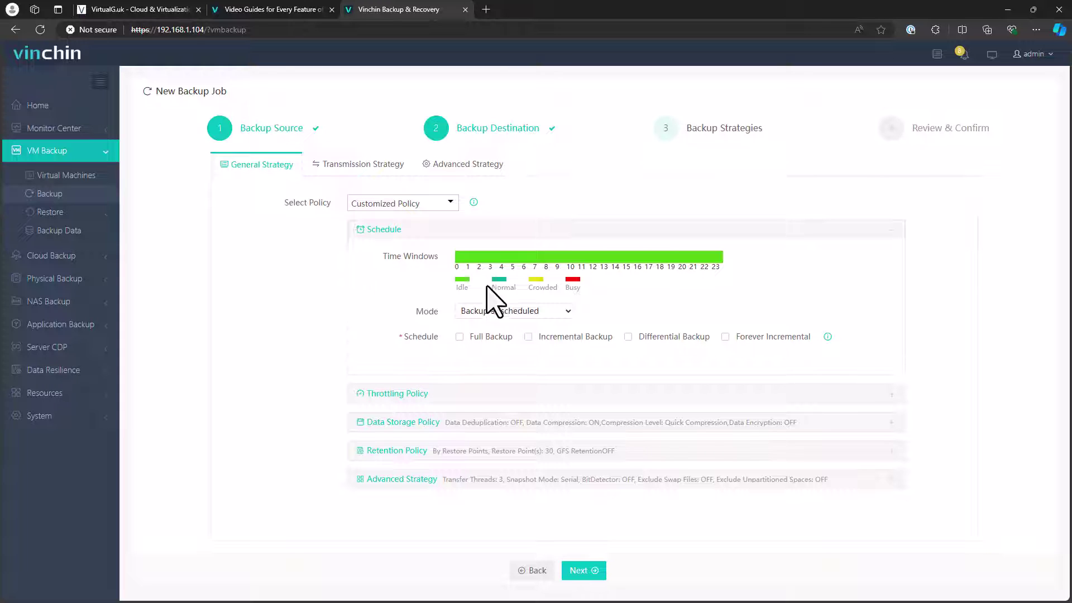
Set Mode to Once-off Backup starting 2024-09-04 at 23:00, and expand Throttling Policy.
left_click(541, 313)
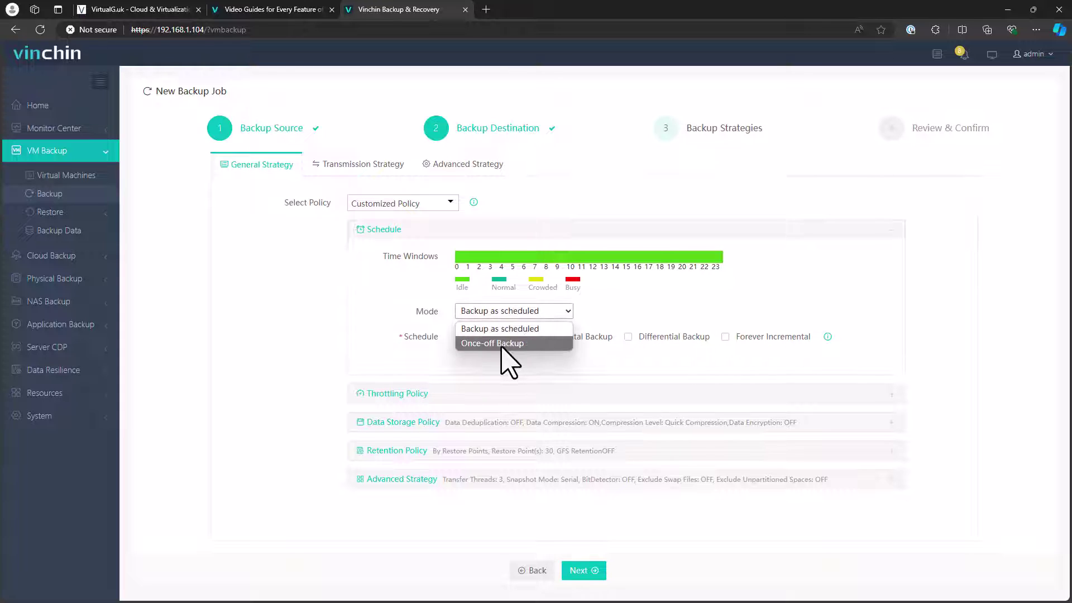
left_click(505, 343)
left_click(531, 338)
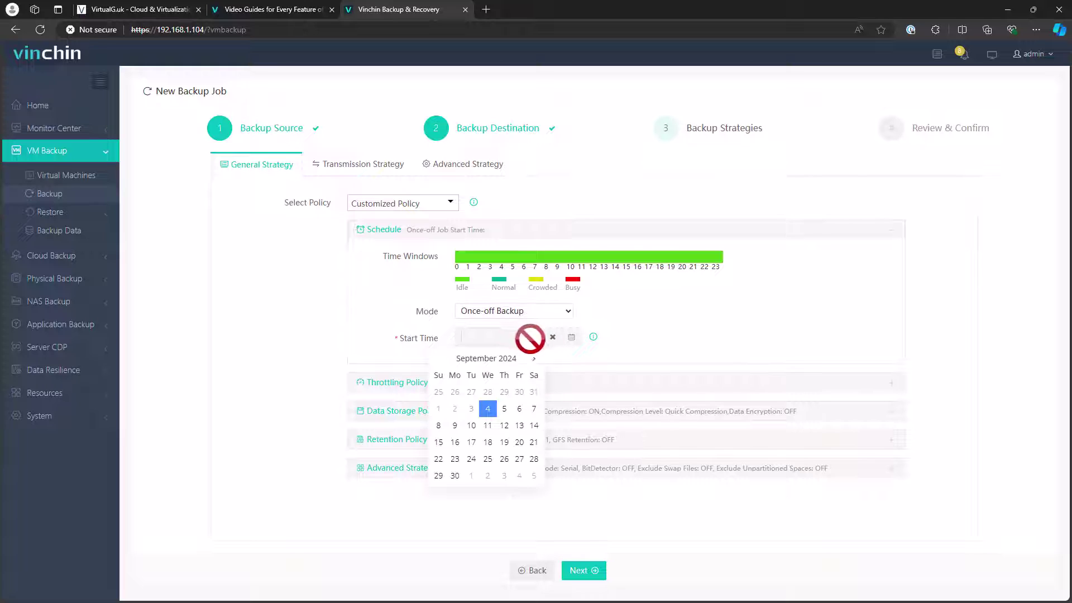
left_click(489, 408)
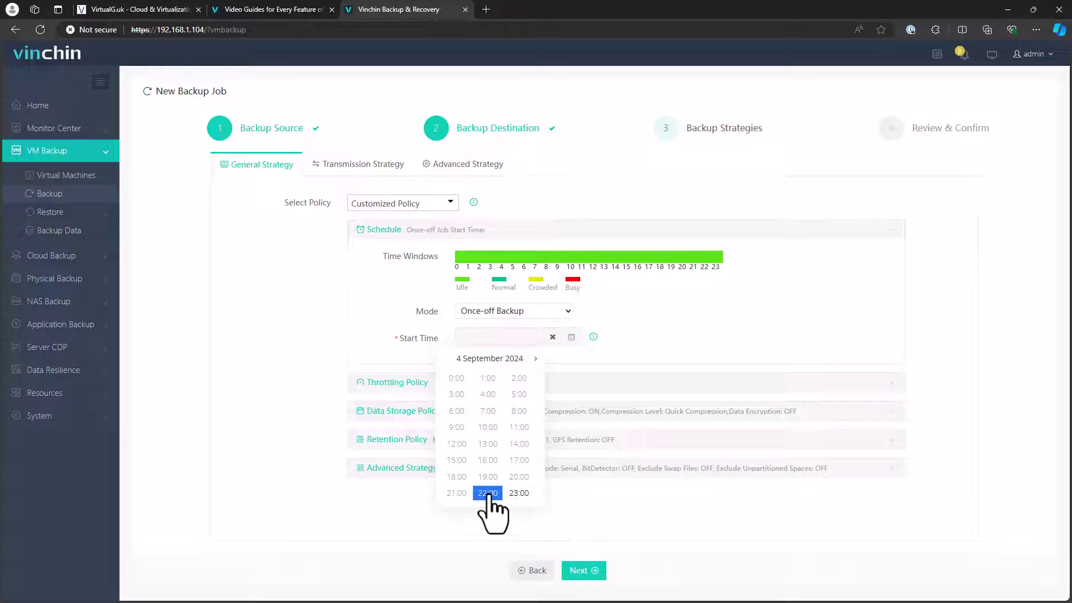
left_click(512, 491)
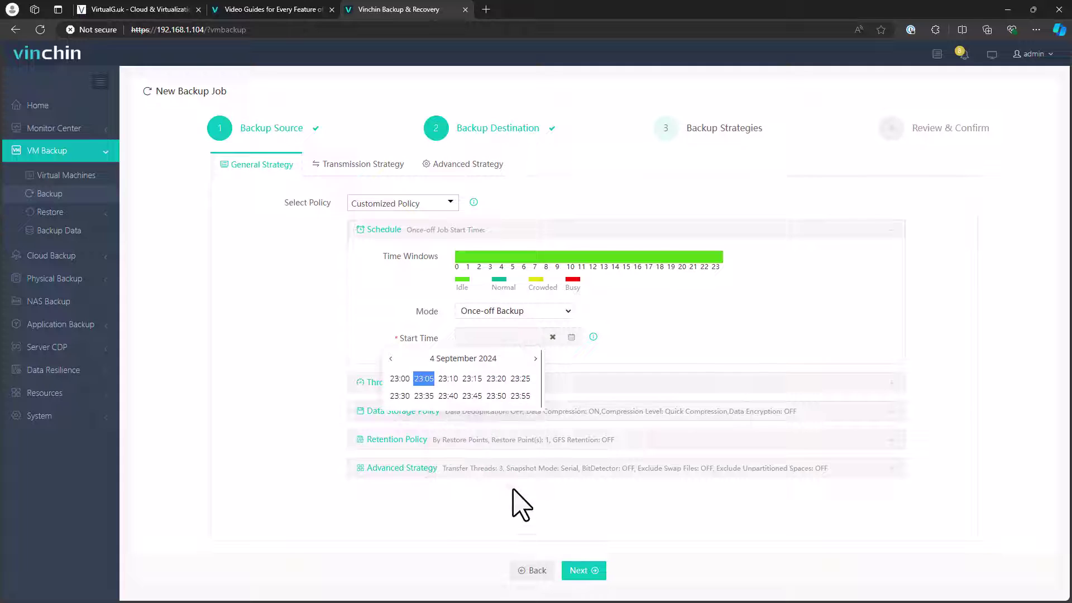
left_click(399, 379)
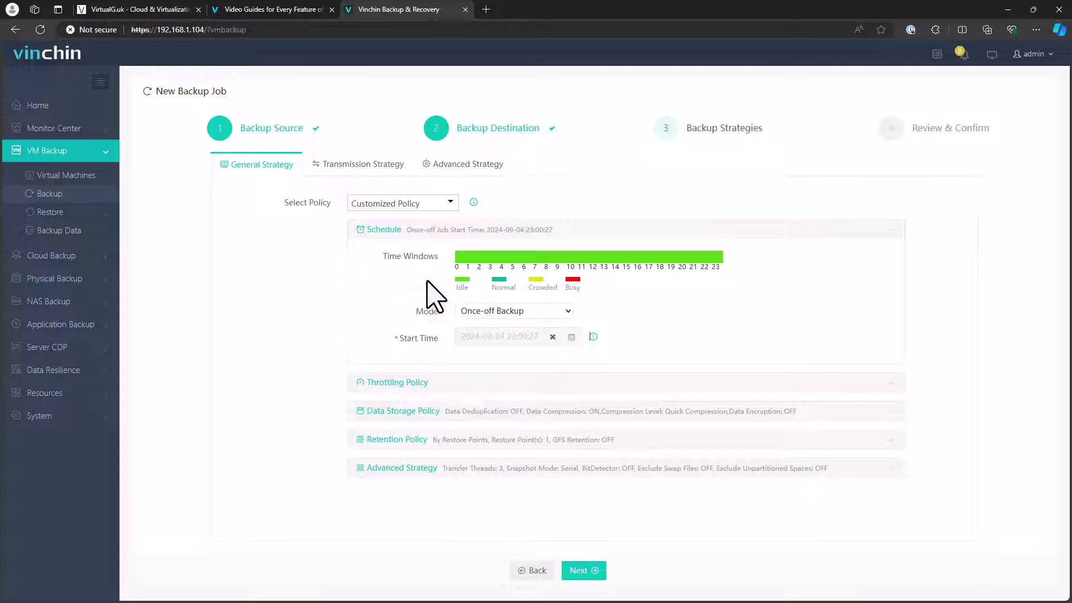
left_click(436, 382)
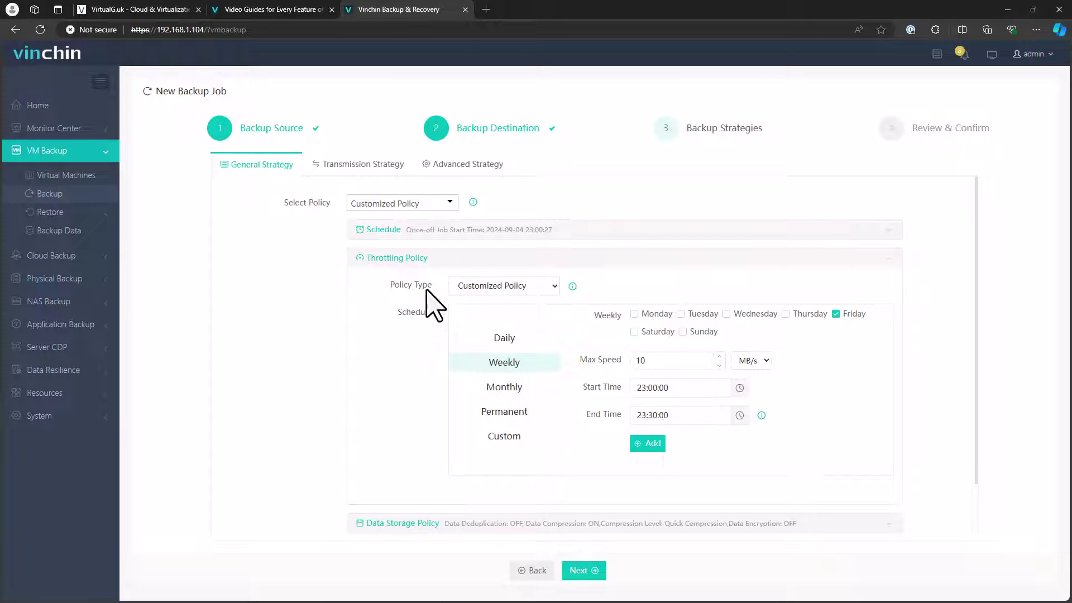
In Data Storage Policy keep Quick Compression and retention By Restore Points.
left_click(438, 525)
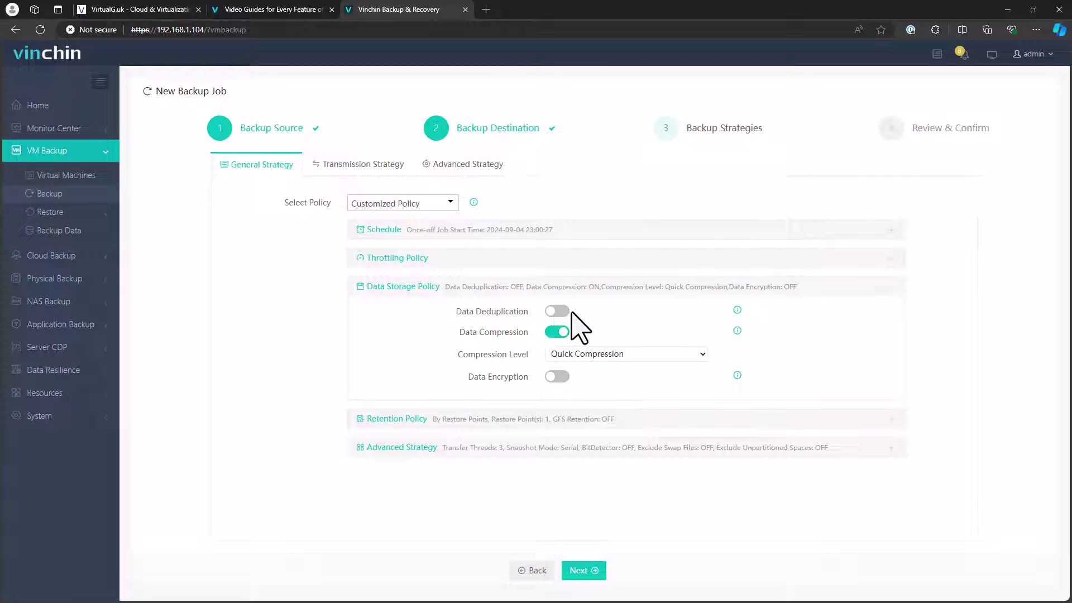
left_click(613, 355)
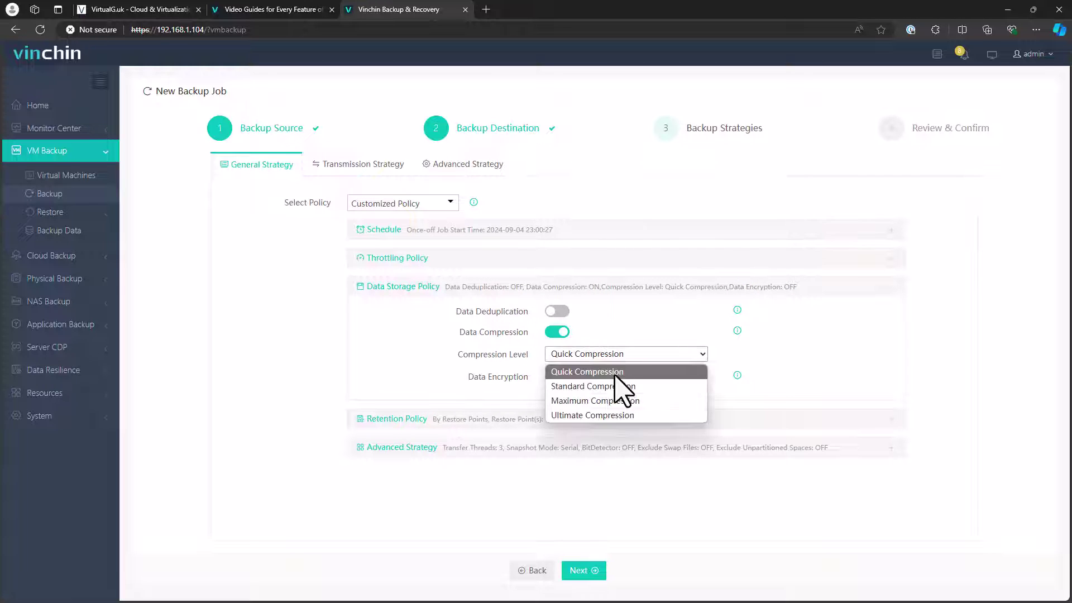
left_click(537, 397)
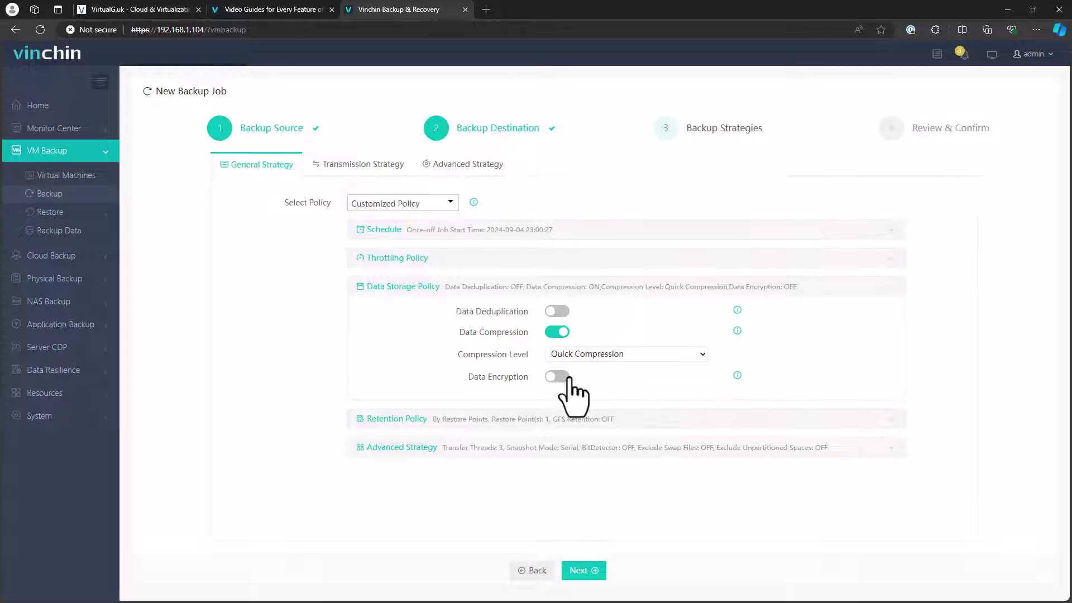
left_click(495, 421)
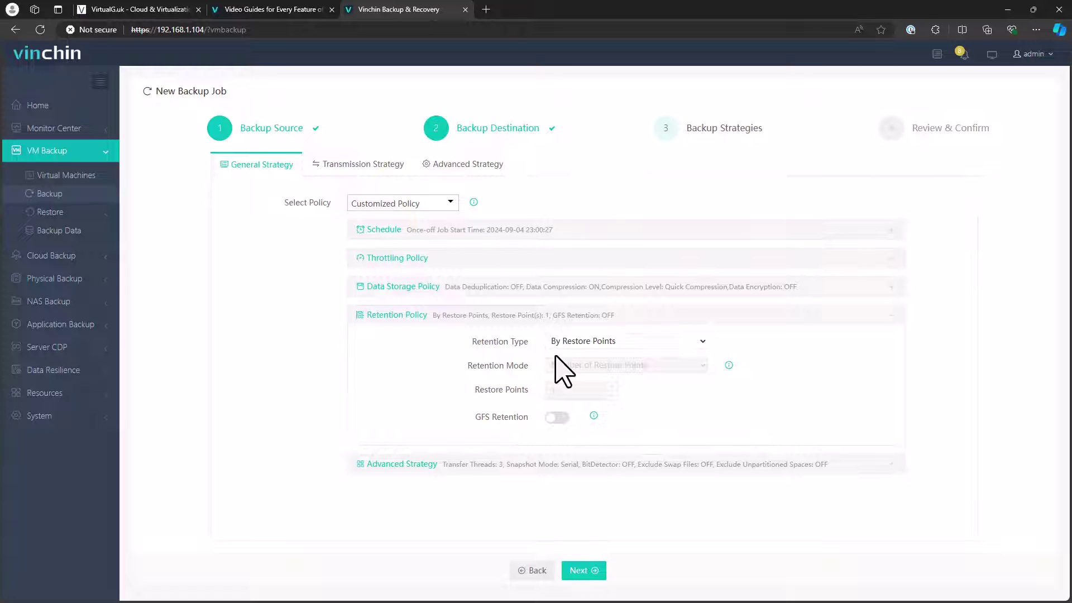
left_click(594, 343)
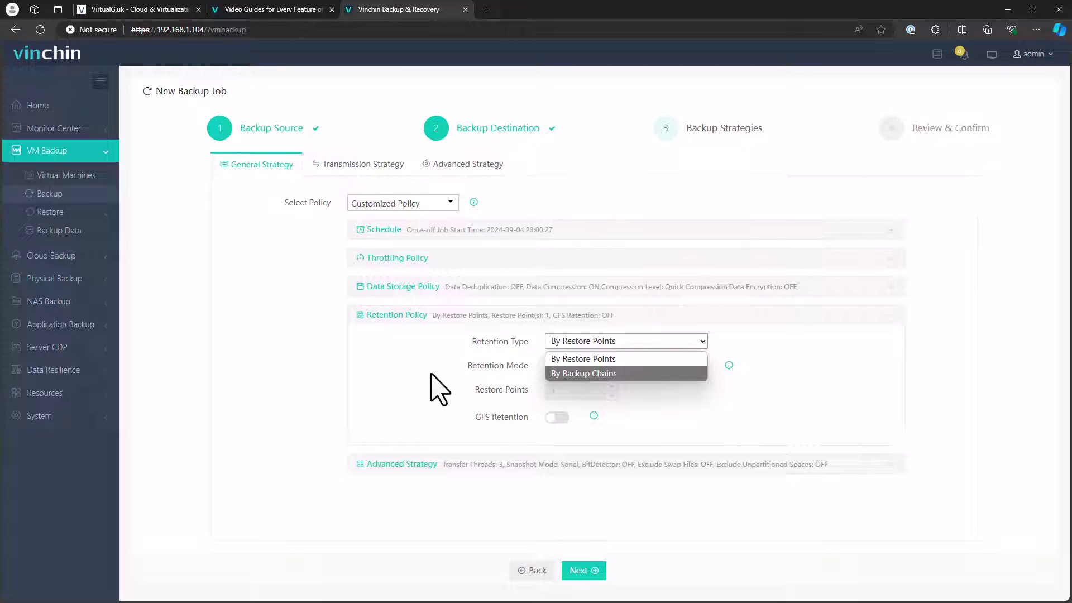
left_click(454, 393)
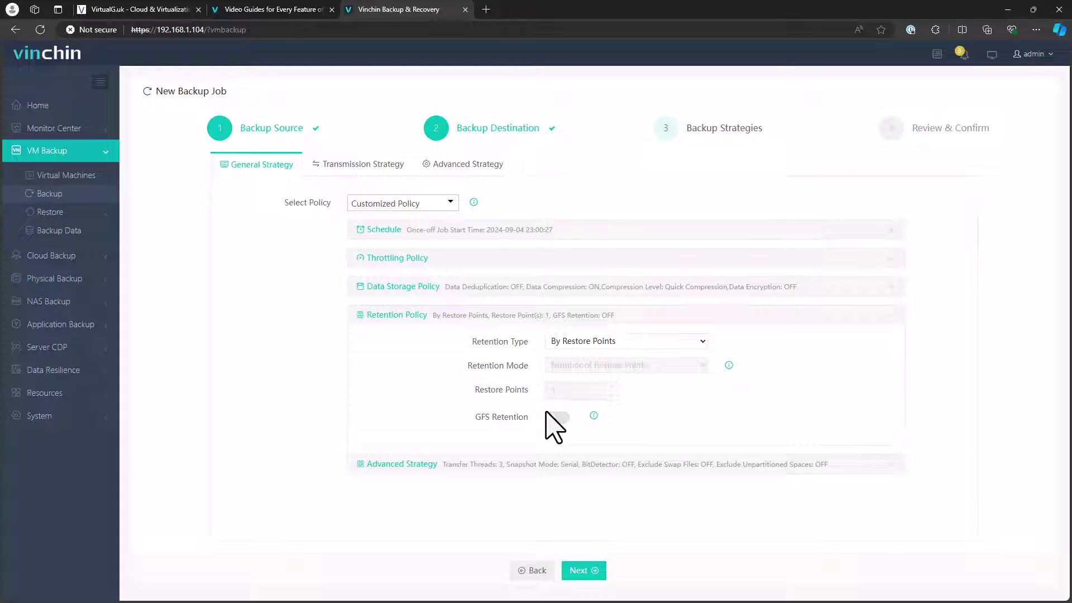
Expand Advanced Strategy and keep the Standard Snapshot mode at Serial.
left_click(552, 461)
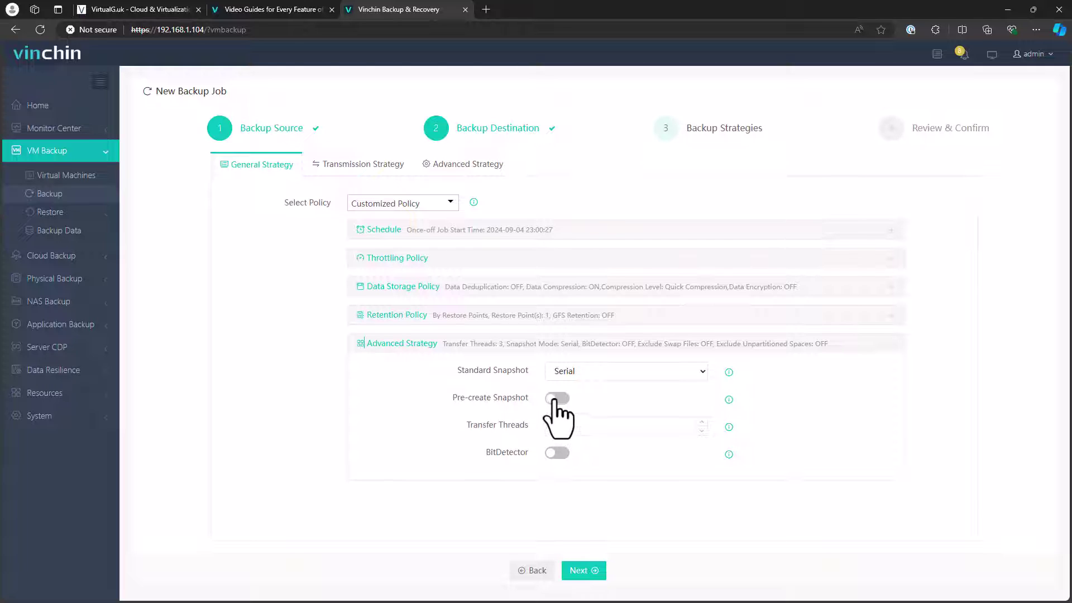
left_click(584, 375)
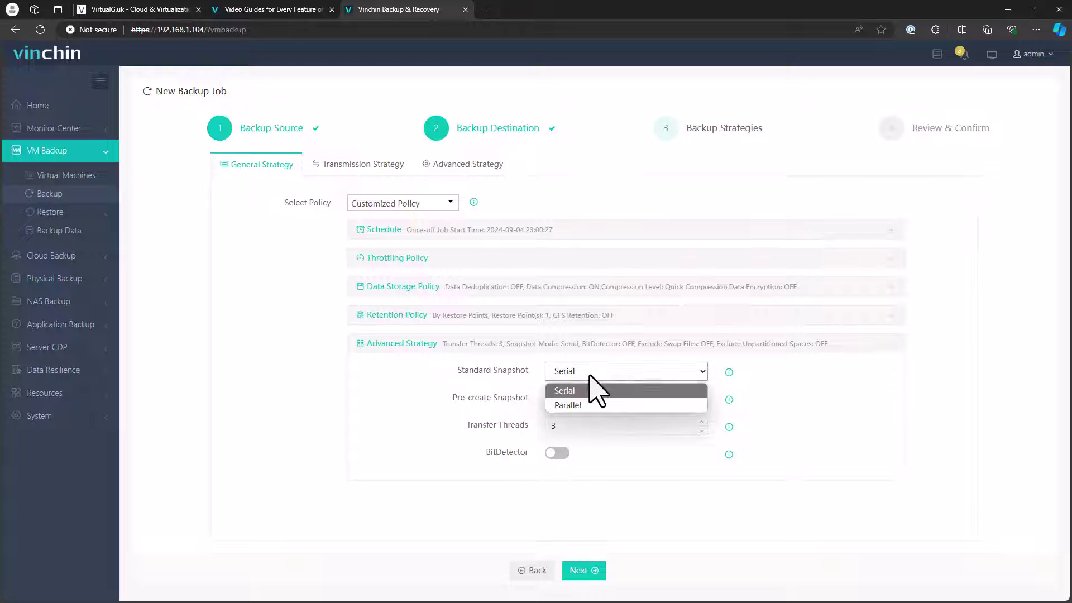
left_click(444, 396)
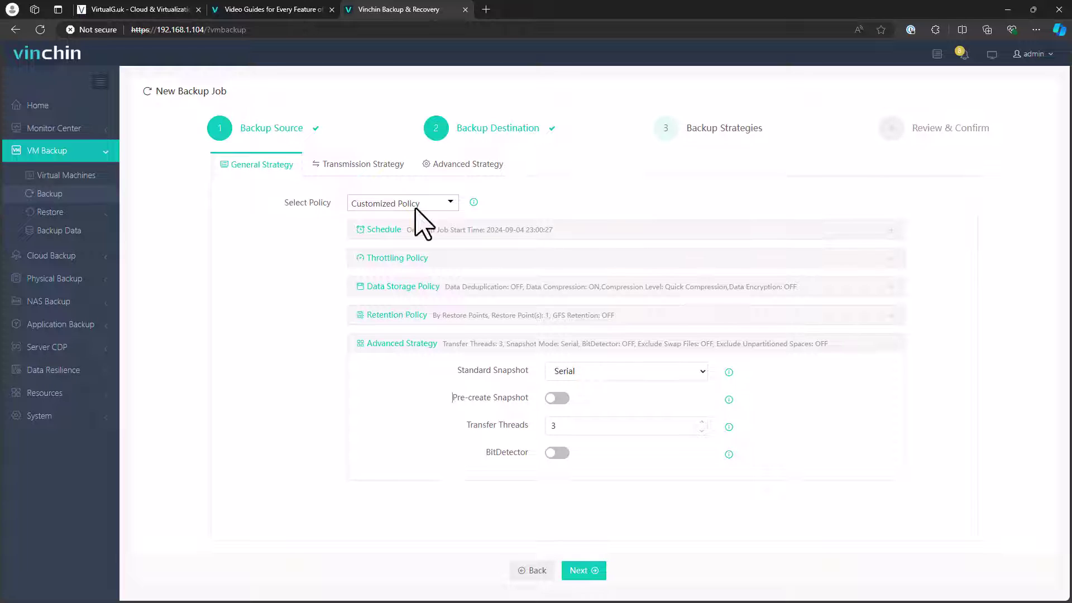
Keep HOTADD as the Transmission Strategy transfer method, then view the Advanced Strategy tab.
left_click(385, 167)
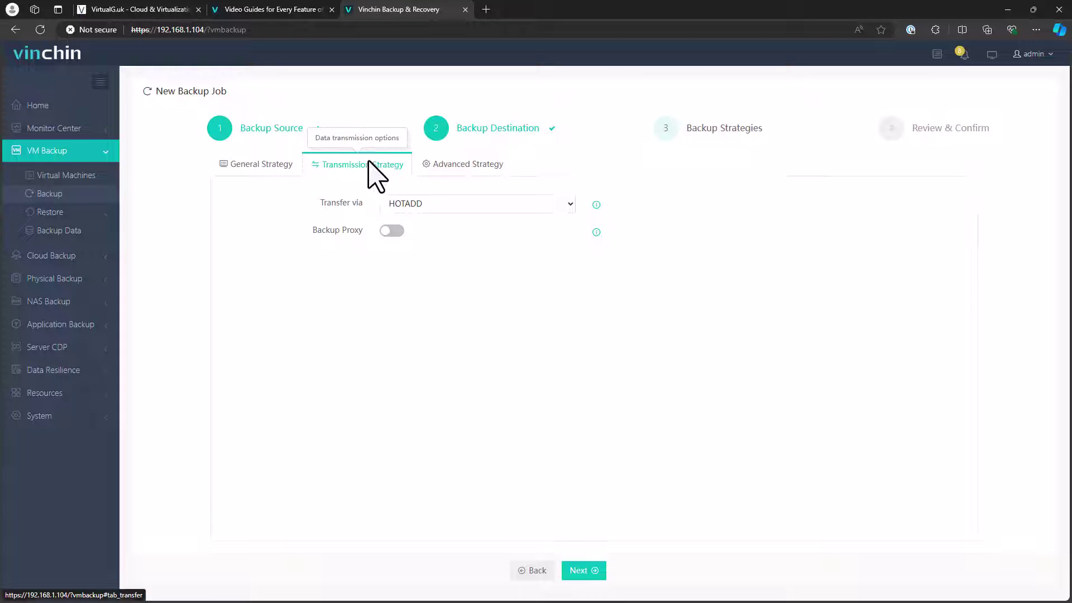
left_click(446, 207)
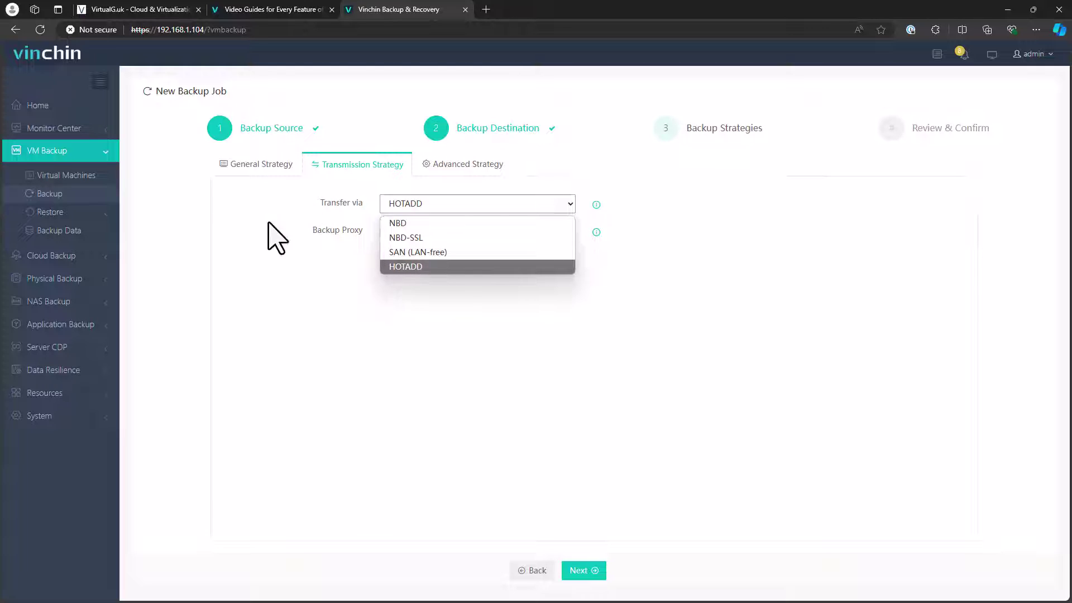
left_click(397, 344)
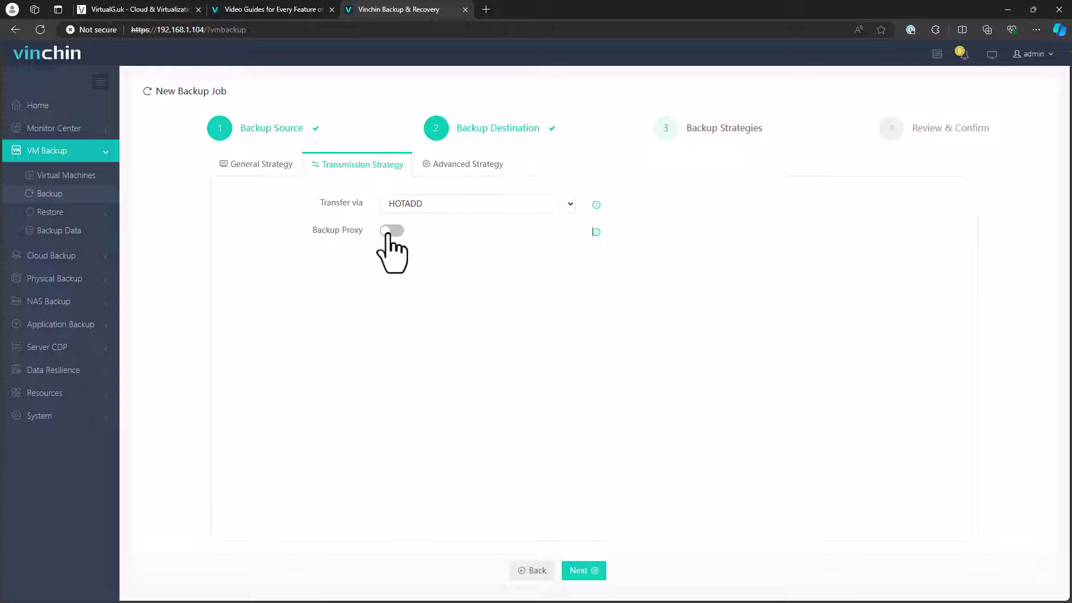
left_click(463, 165)
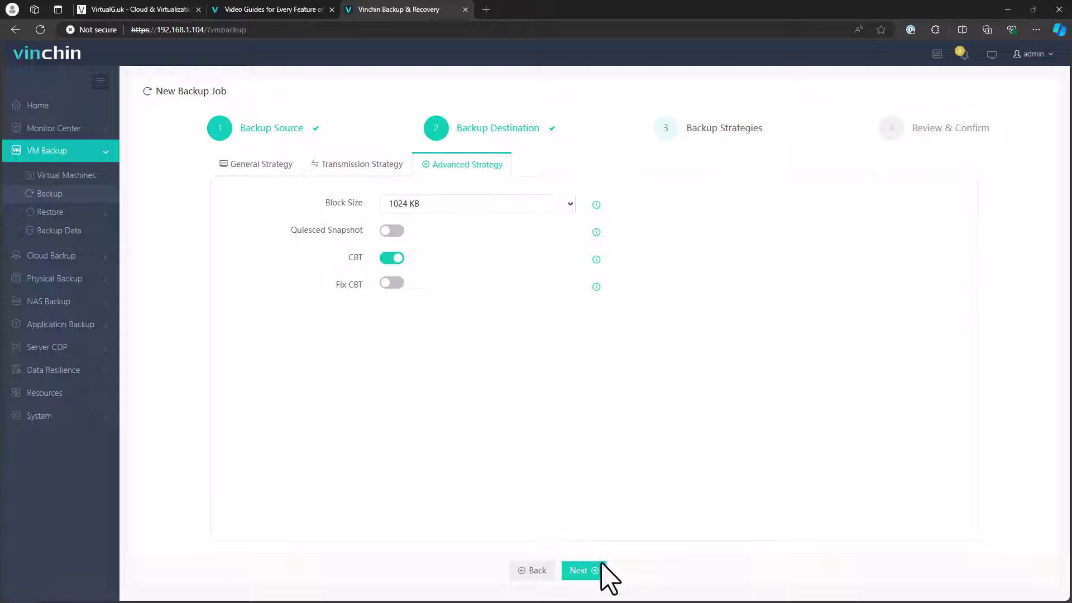
Review the VMware vSphere Backup1 summary on Review & Confirm and submit the job.
left_click(584, 571)
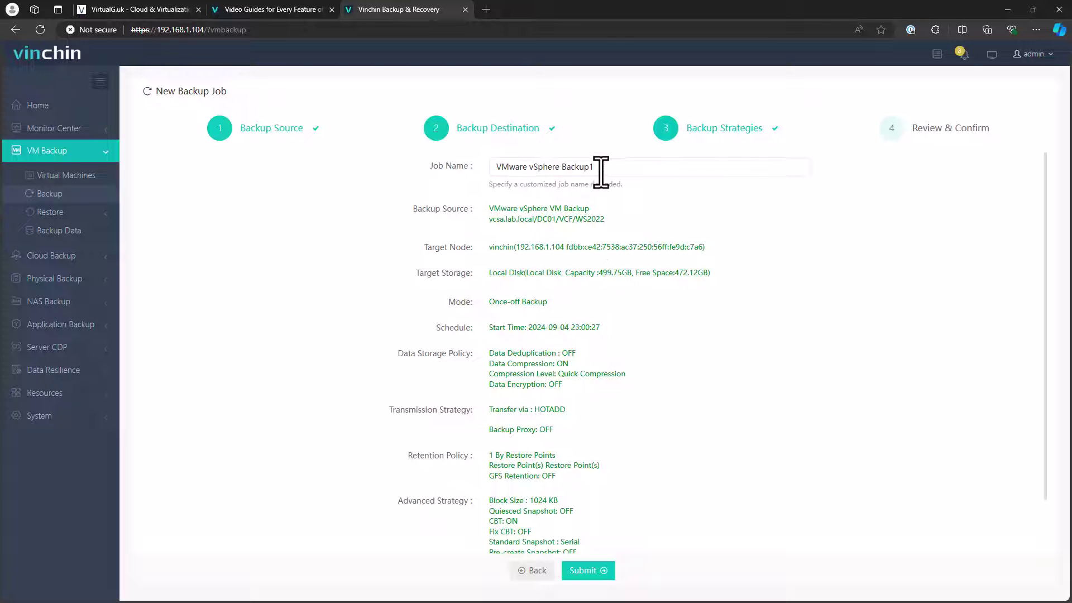
scroll(620, 436, "down", 2)
scroll(628, 536, "up", 2)
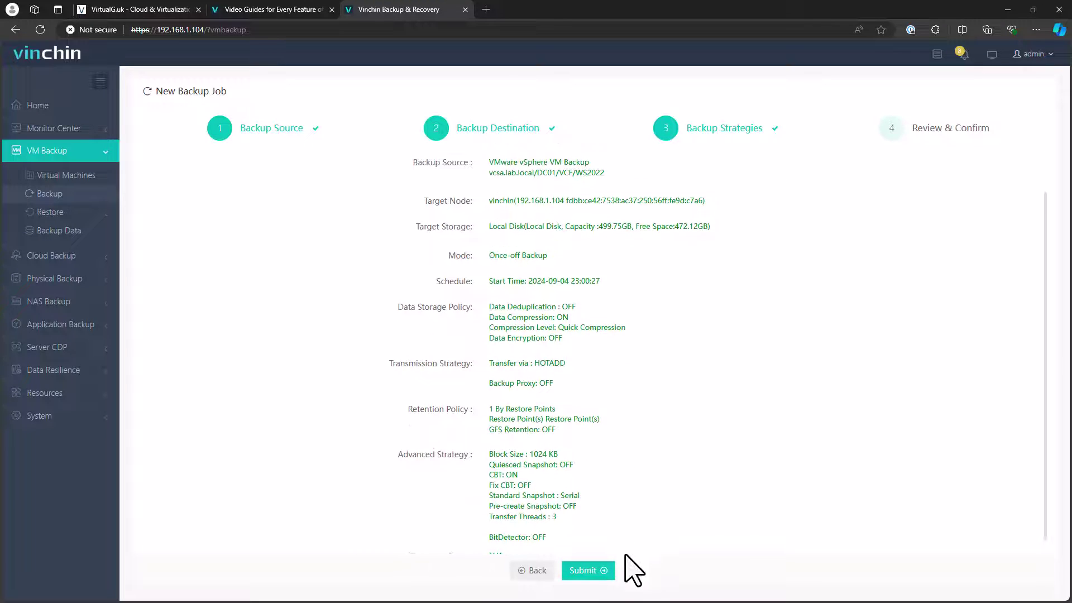
left_click(591, 569)
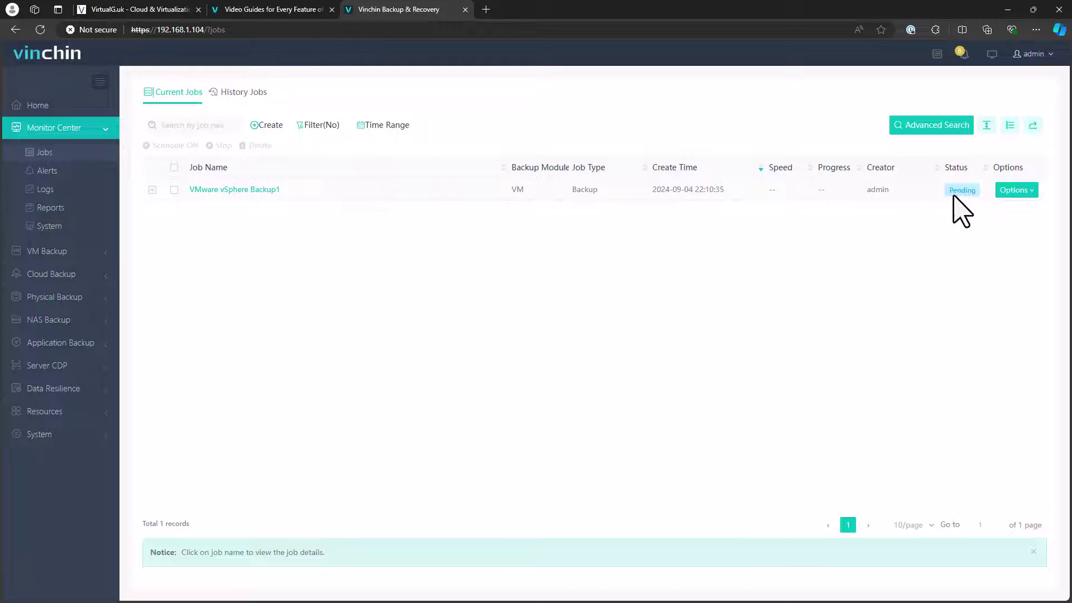
Choose Start Full from VMware vSphere Backup1's Options menu.
left_click(1003, 189)
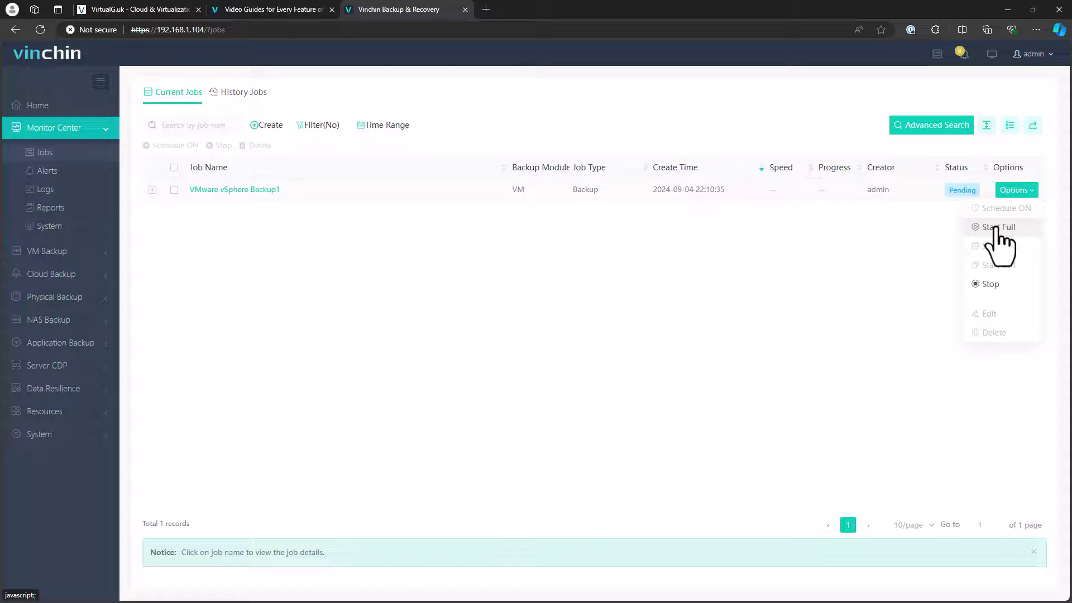
left_click(999, 228)
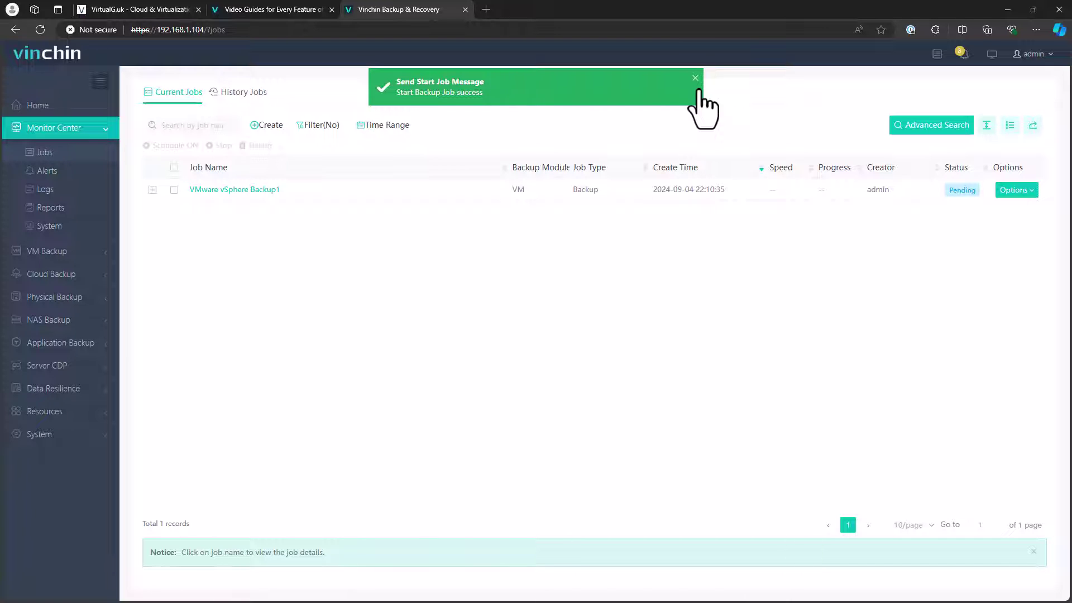
Close the job-start success notice and expand Physical Backup in the navigation menu.
left_click(696, 77)
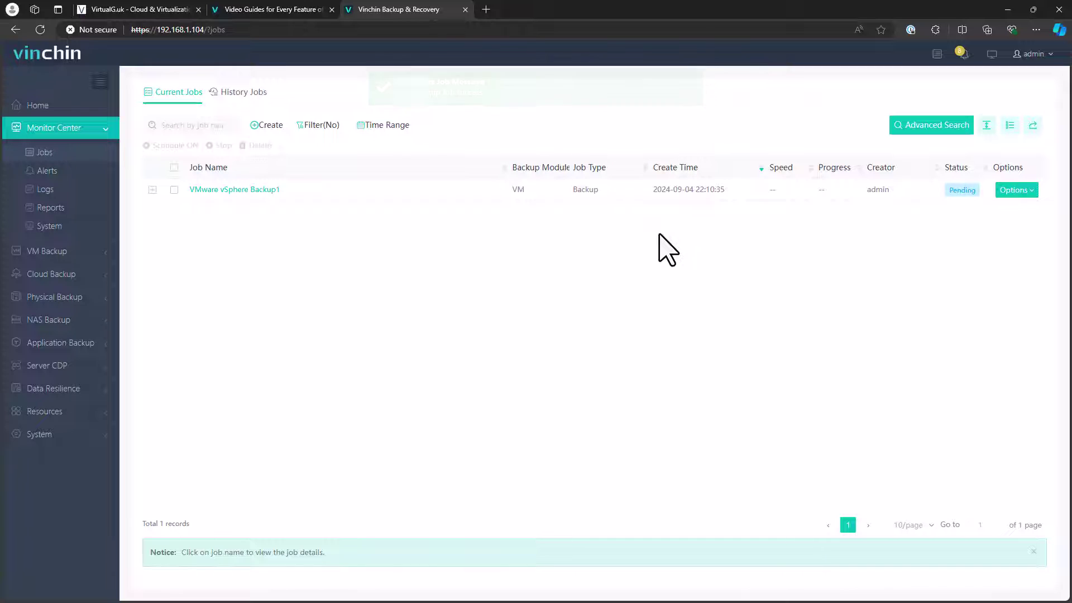
left_click(80, 302)
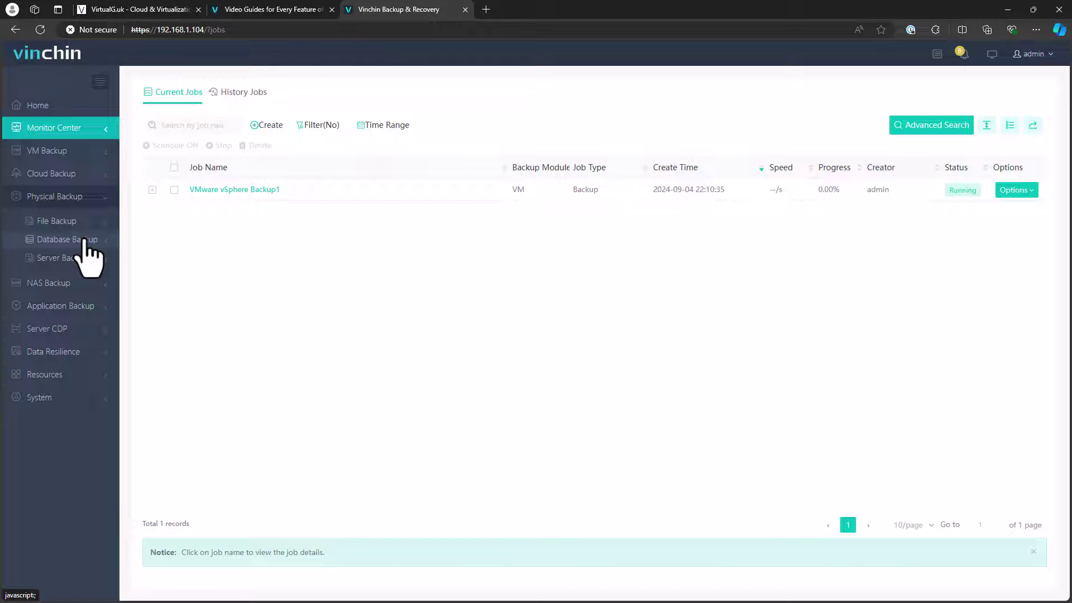
Start a new File Backup job and select agent WS2022's entire C: drive as source.
left_click(83, 222)
left_click(64, 239)
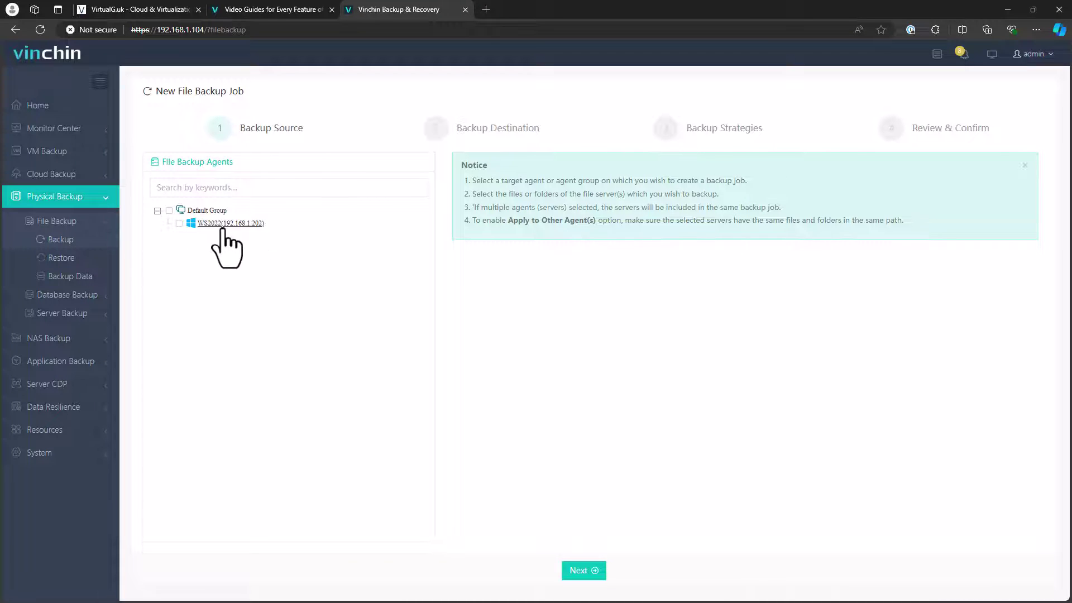
left_click(179, 223)
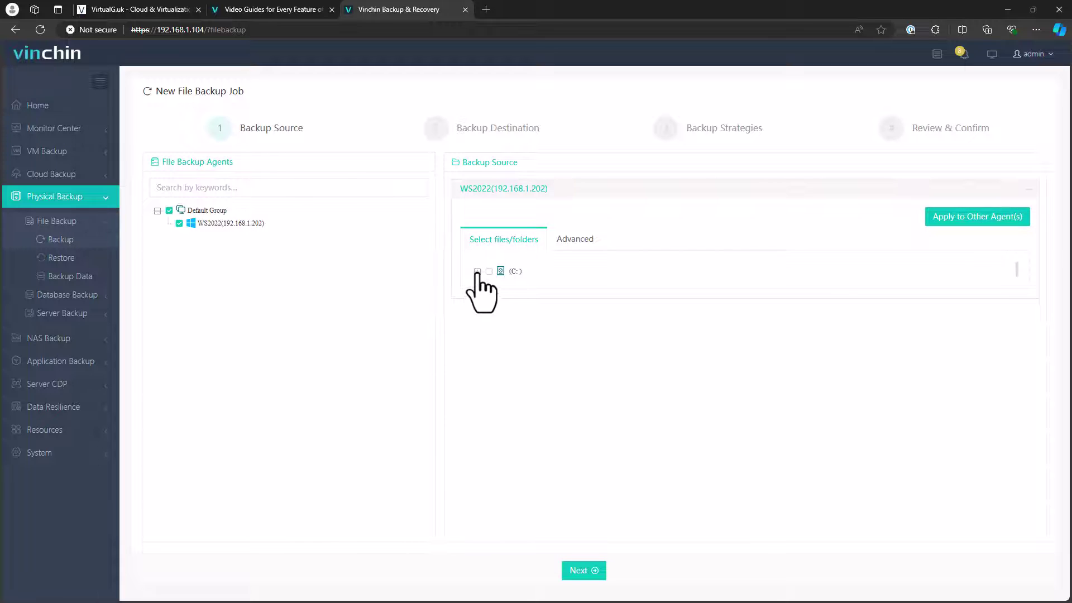
left_click(477, 272)
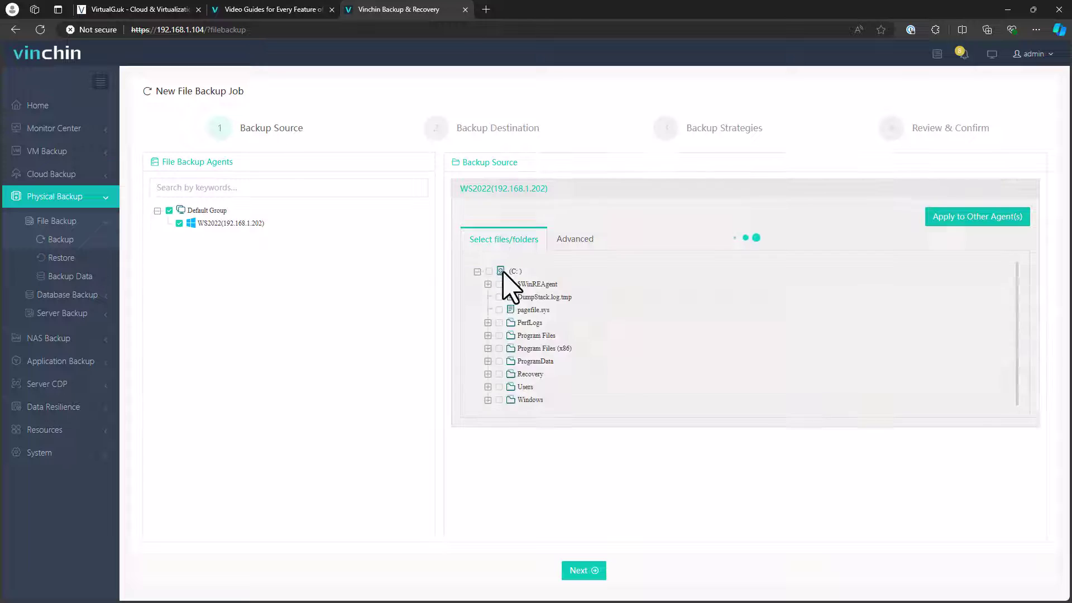
left_click(501, 271)
left_click(478, 272)
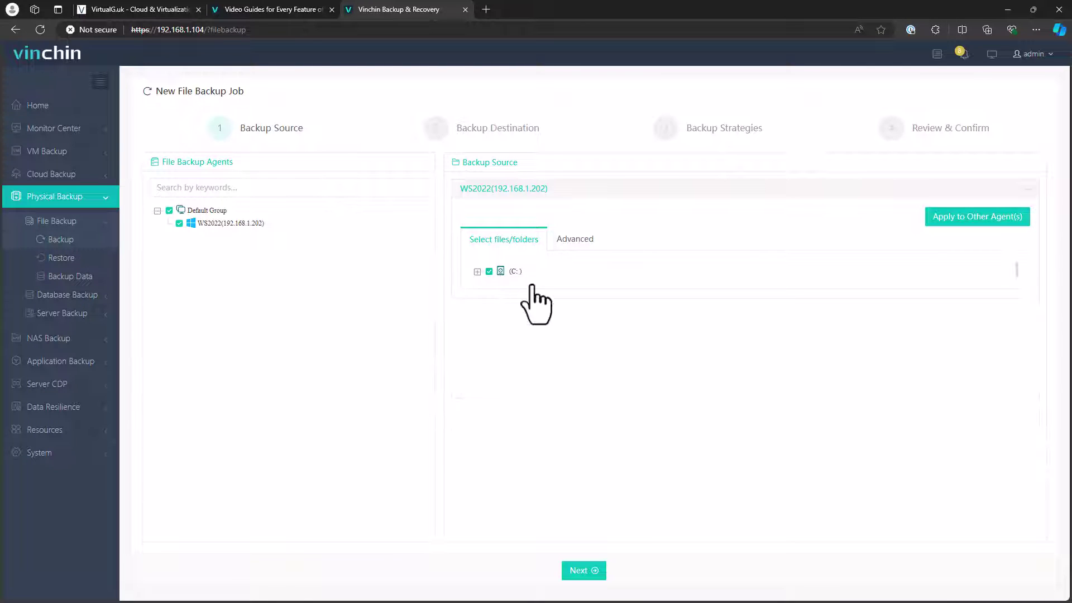
Leave the Advanced tab's Wildcard Filter set to None.
left_click(578, 241)
left_click(660, 272)
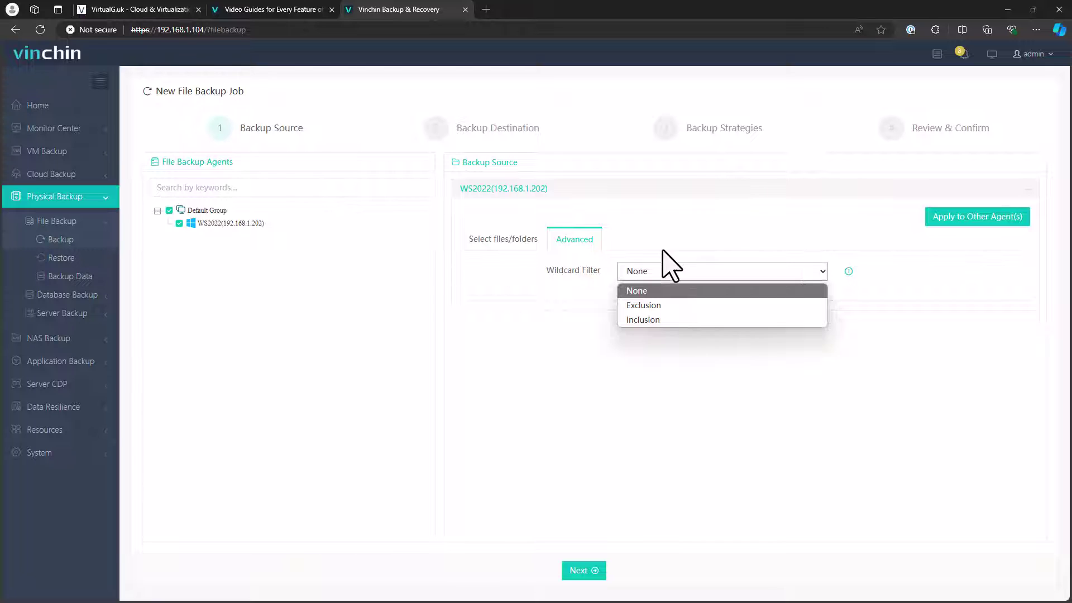
left_click(670, 229)
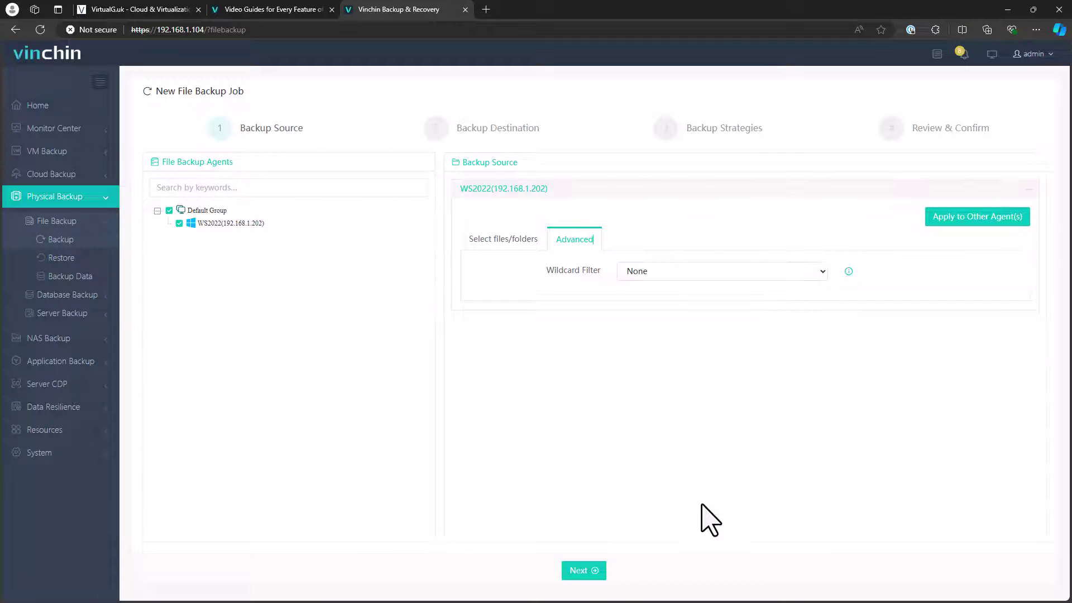
Keep Local Disk as the backup destination and set the mode to Once-off Backup.
left_click(581, 569)
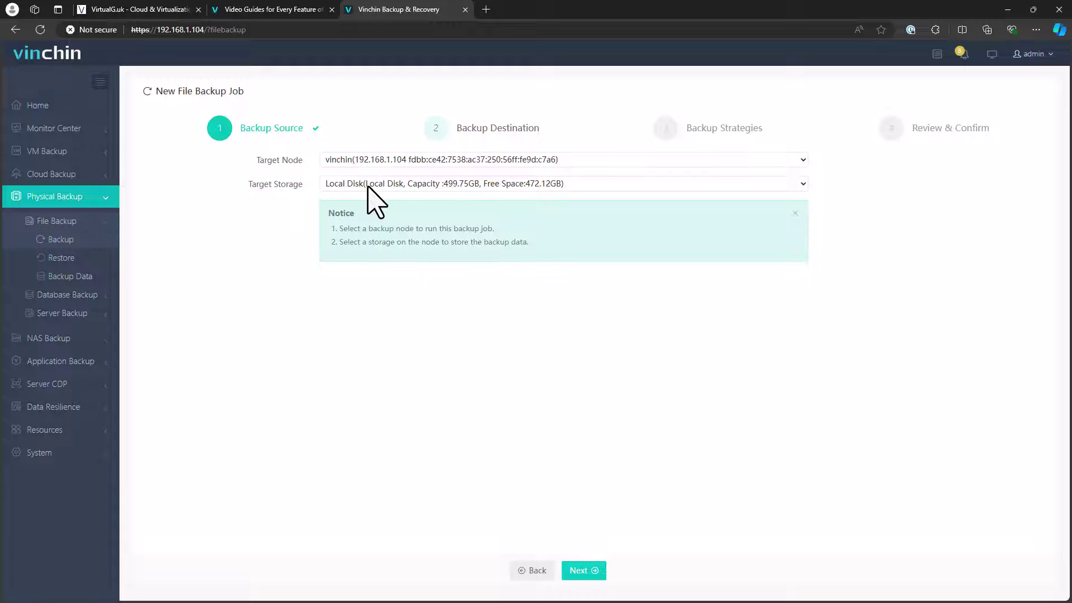
left_click(580, 571)
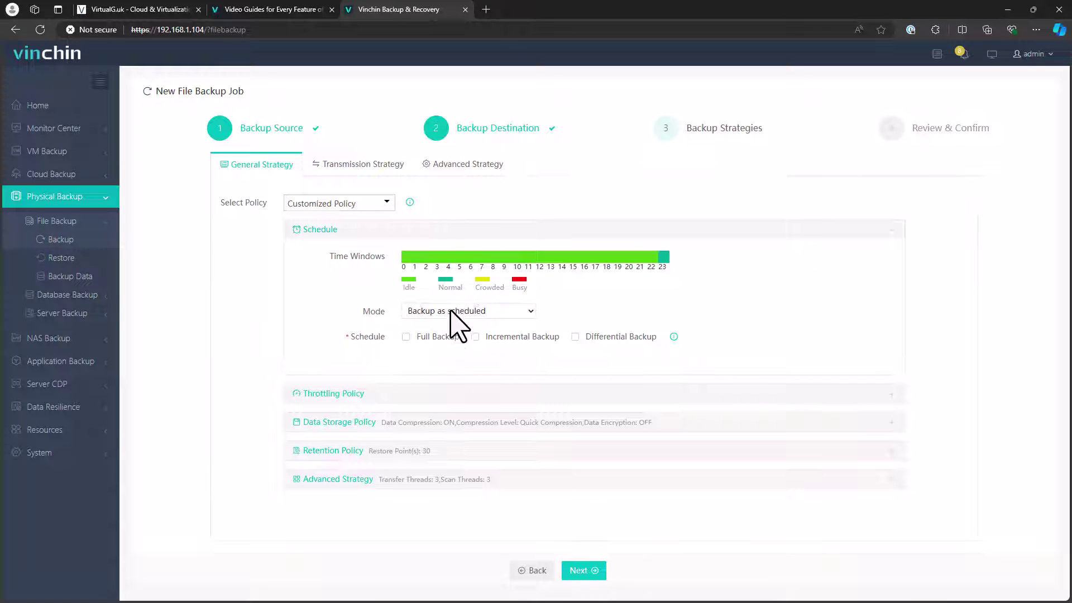
left_click(471, 312)
left_click(463, 343)
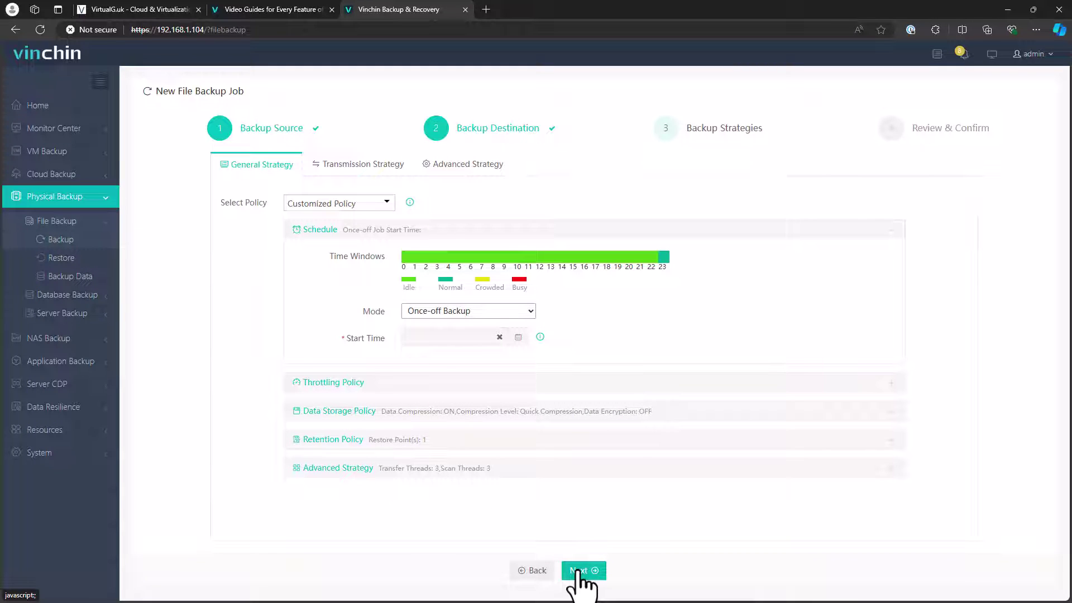
left_click(578, 571)
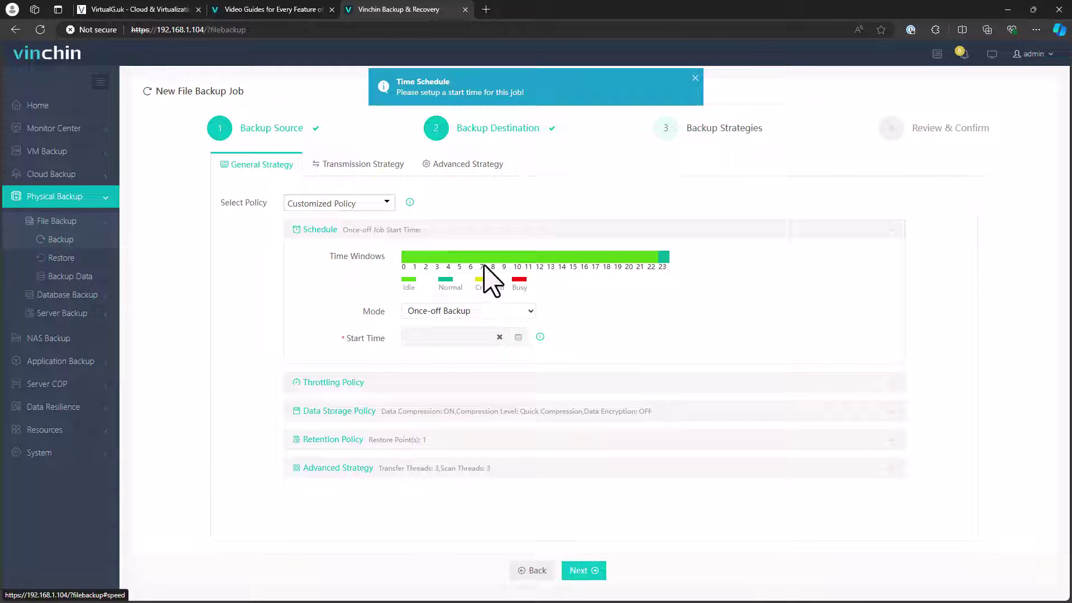
left_click(518, 337)
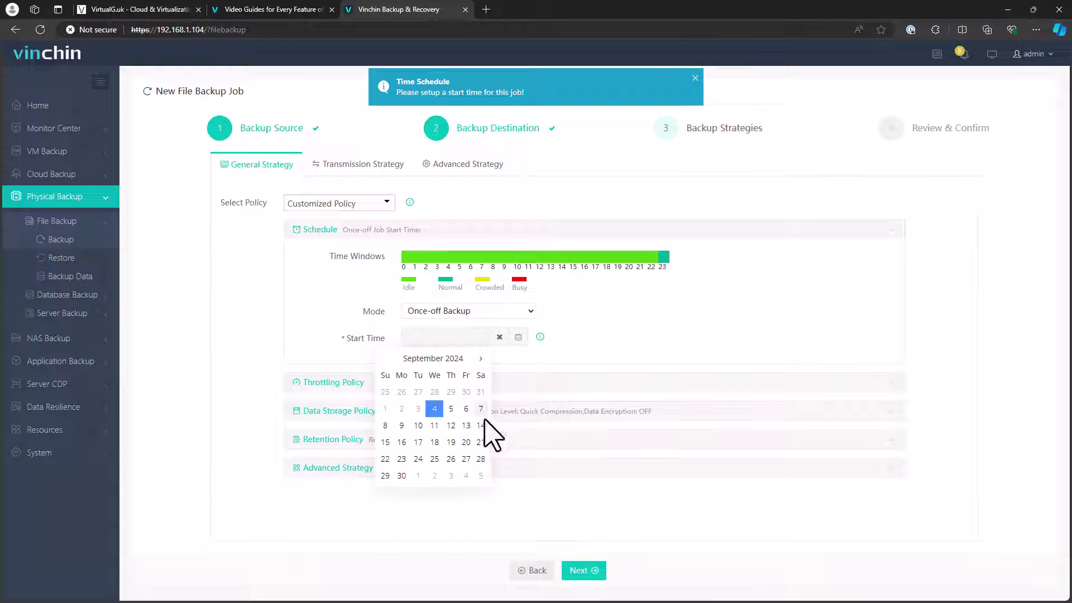
left_click(434, 409)
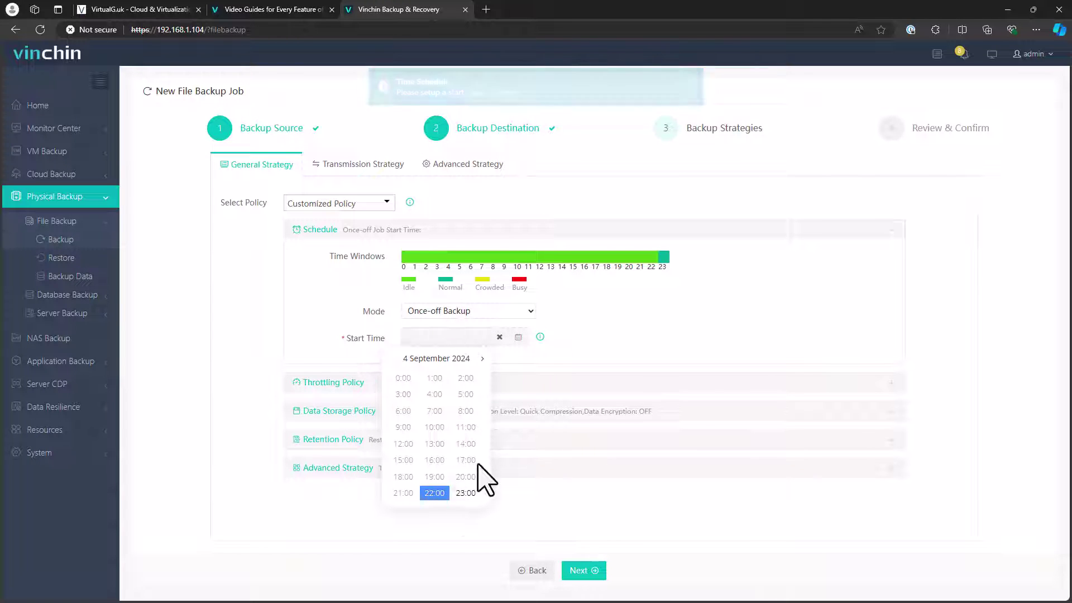
left_click(482, 358)
left_click(405, 377)
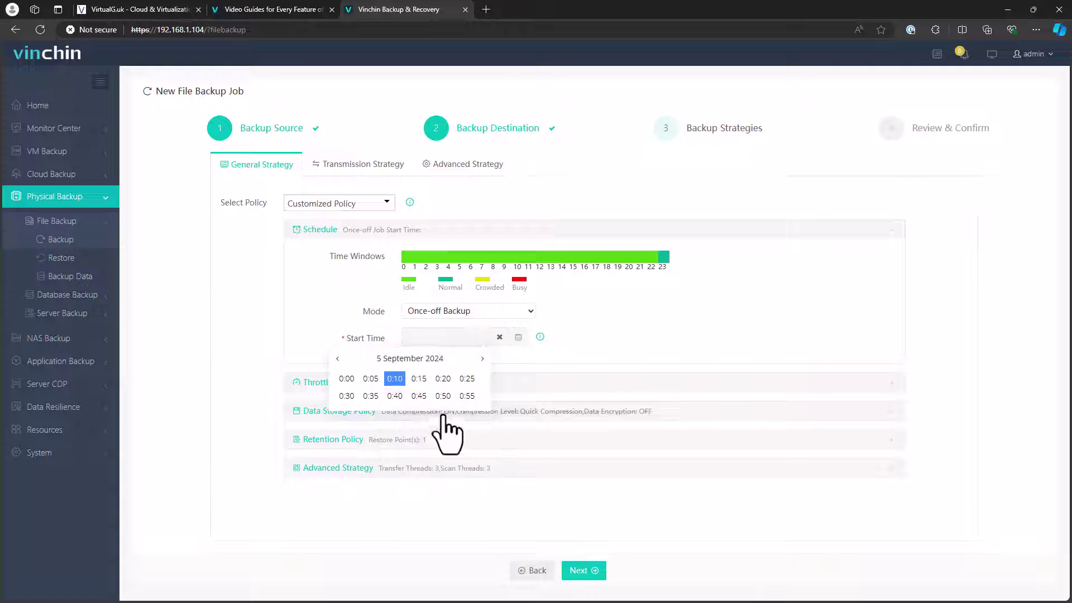
left_click(346, 379)
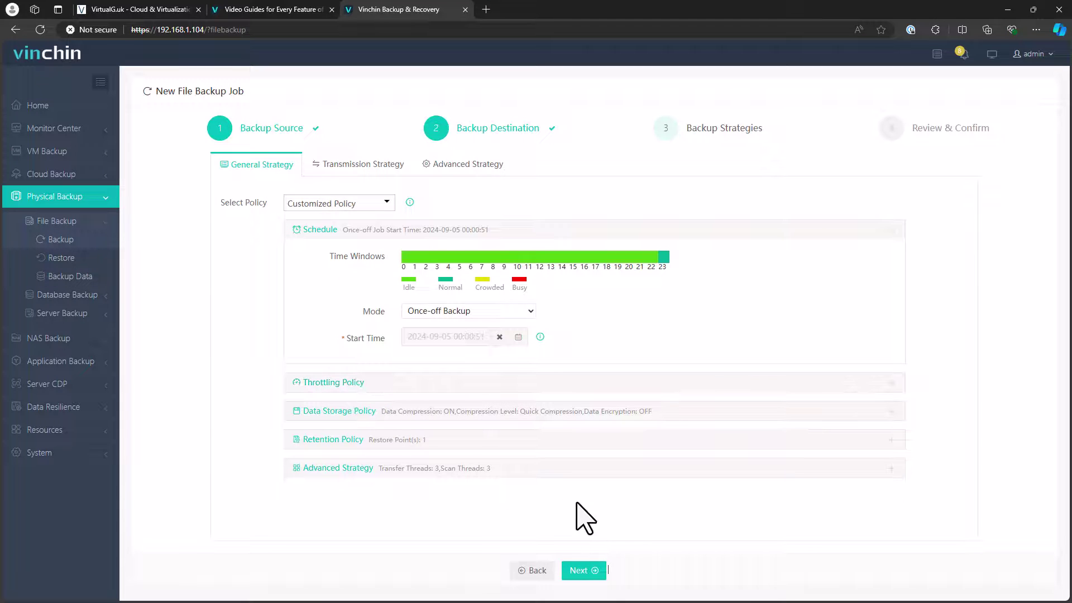
left_click(592, 572)
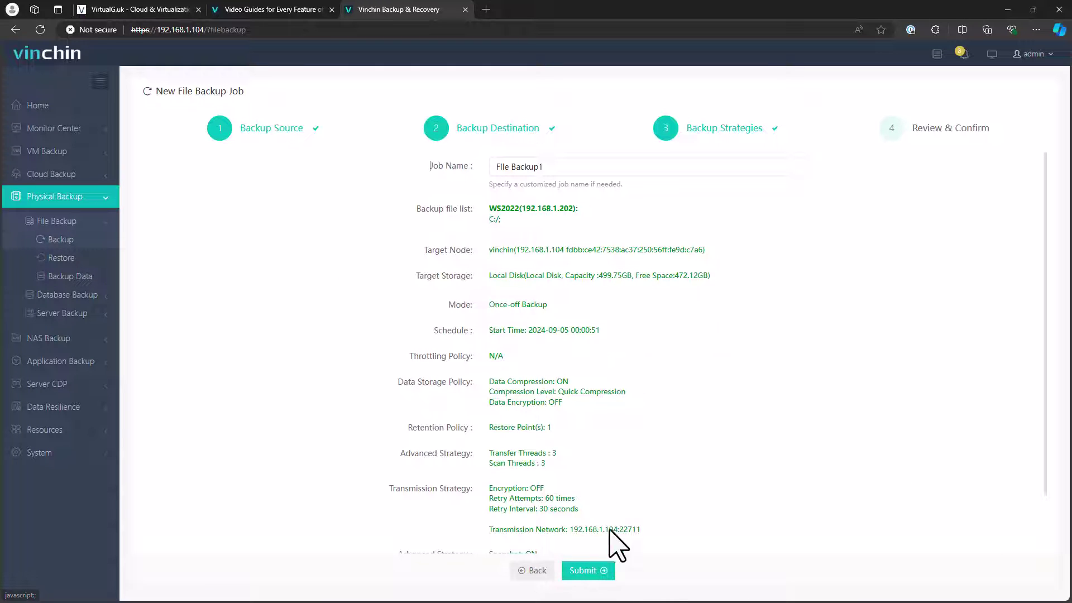
left_click(600, 569)
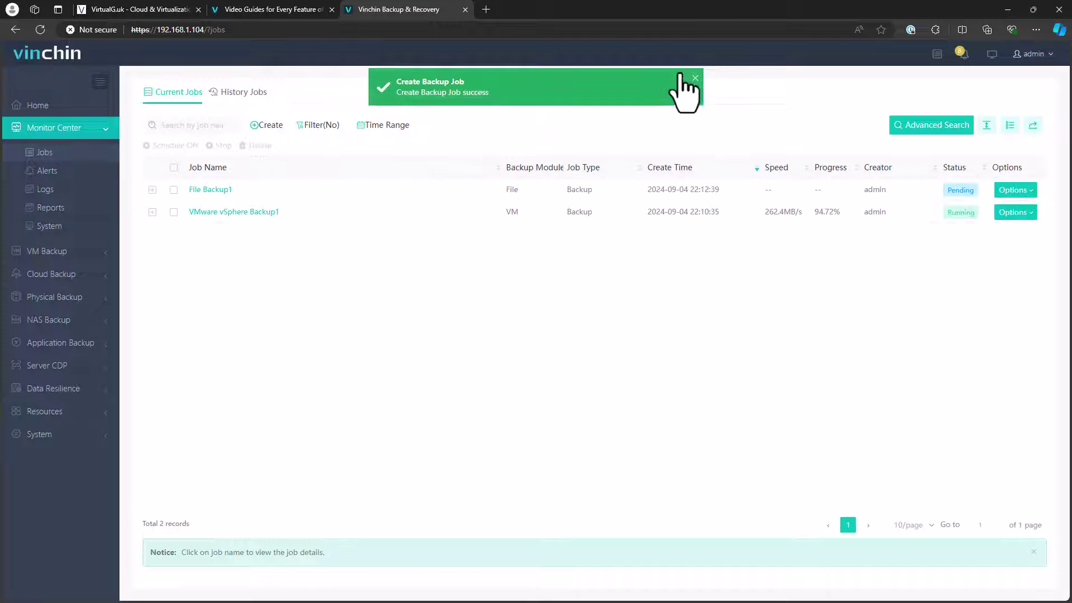
left_click(694, 78)
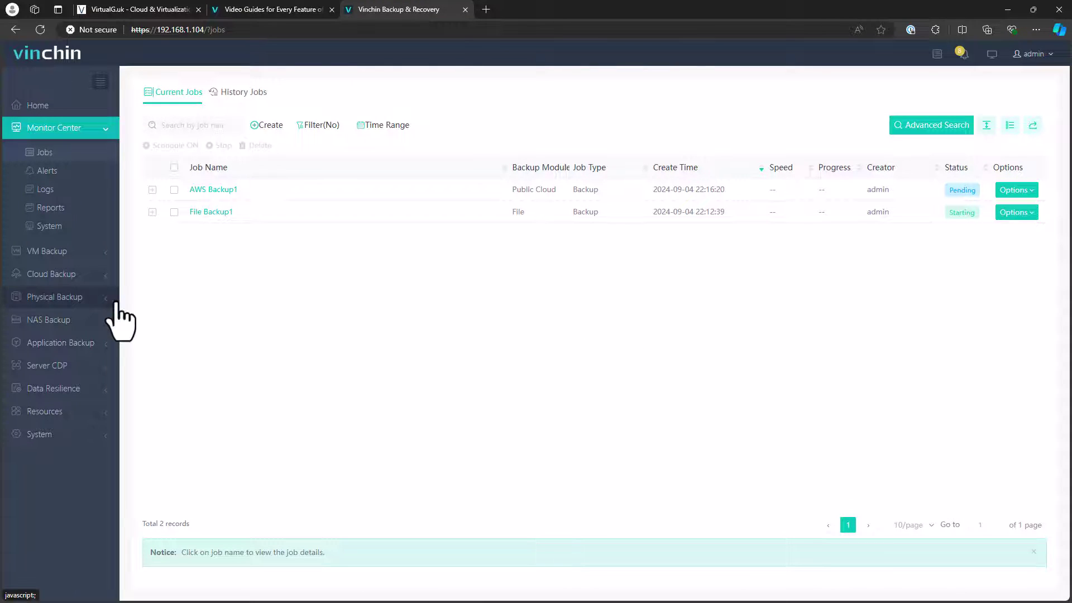
Create a Server CDP backup job for WS2022 covering EFI system partition and Local Disk (C:).
left_click(102, 372)
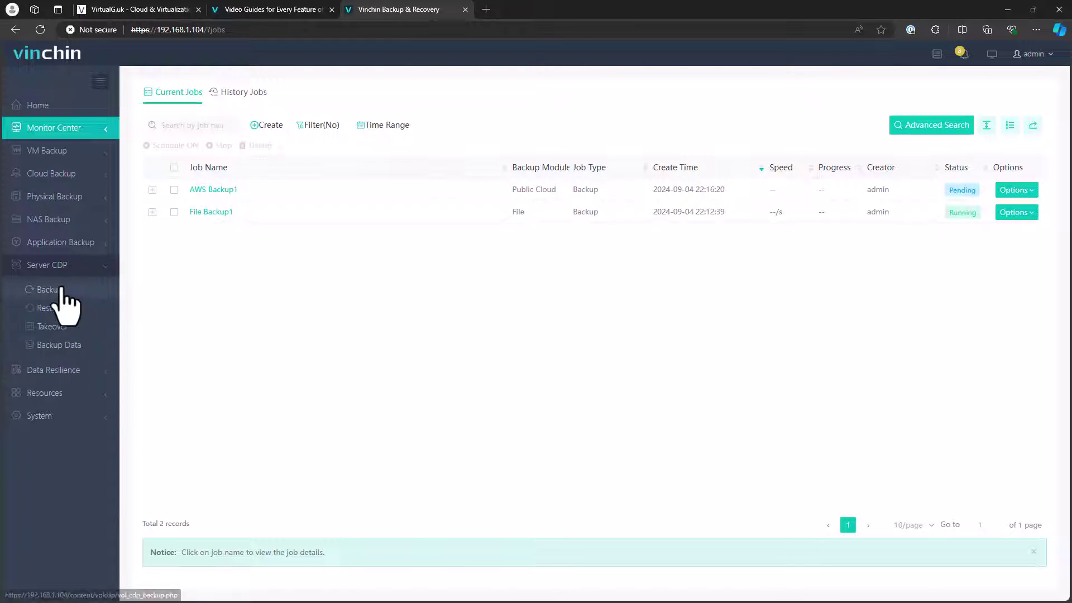
left_click(62, 289)
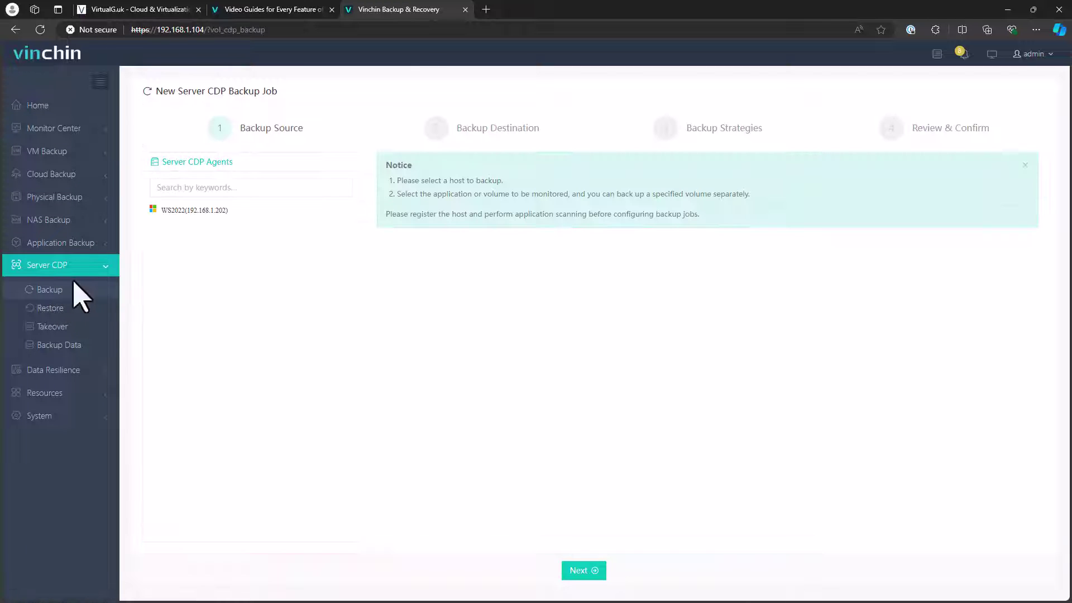
left_click(213, 211)
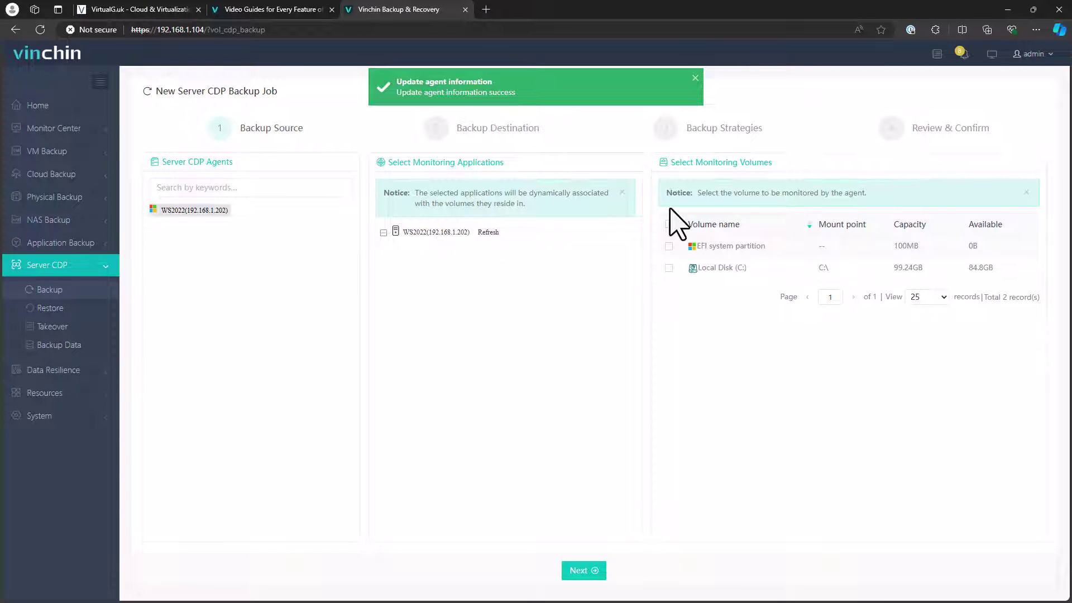
left_click(669, 268)
left_click(668, 246)
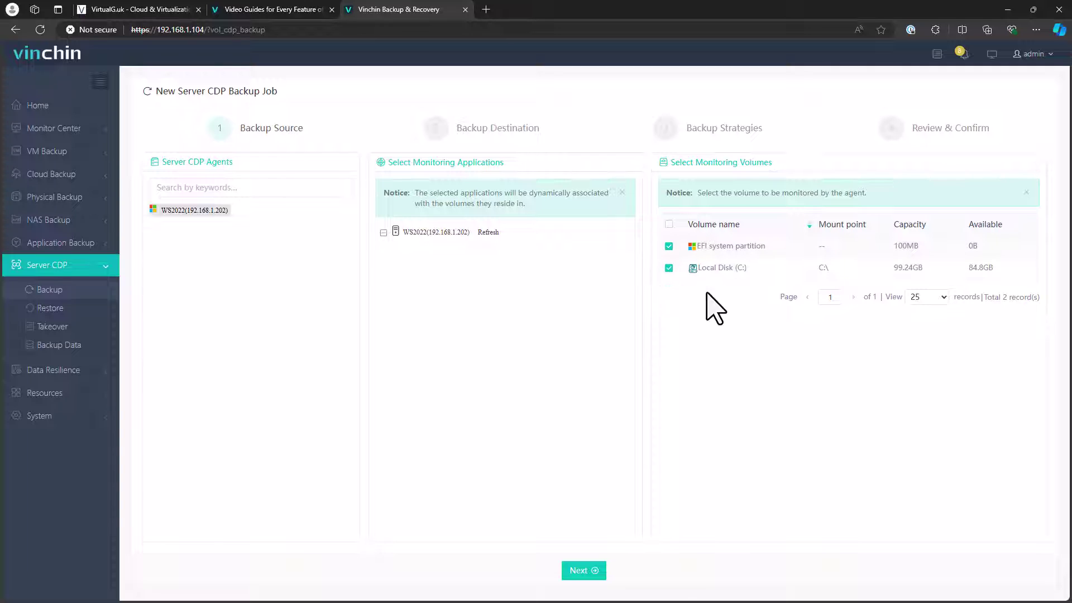
left_click(578, 570)
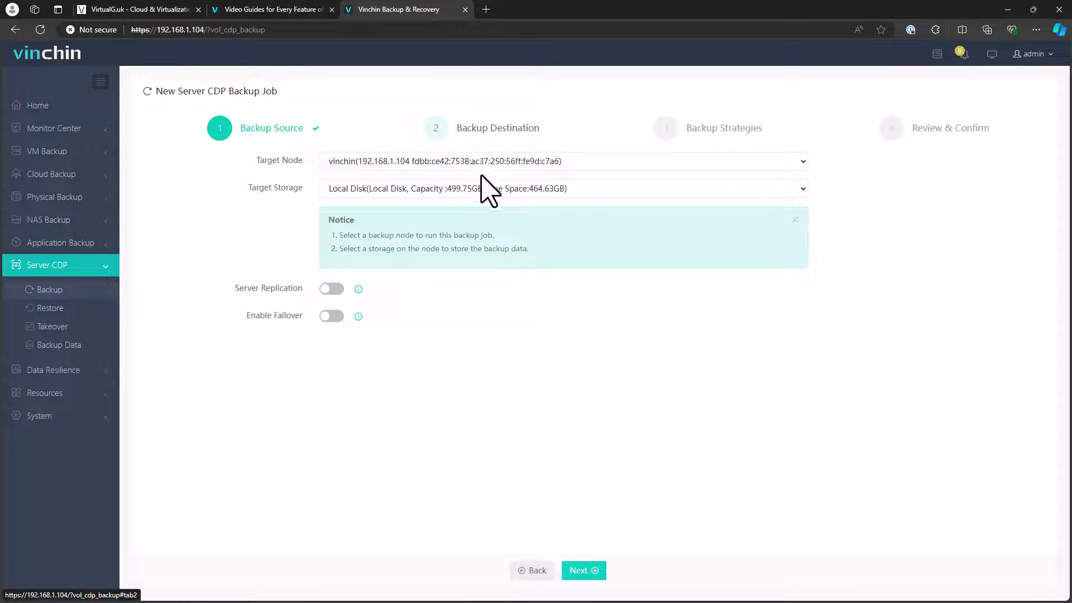
Enable Server Replication and inspect the standby machine and EFI volume mapping choices.
left_click(331, 288)
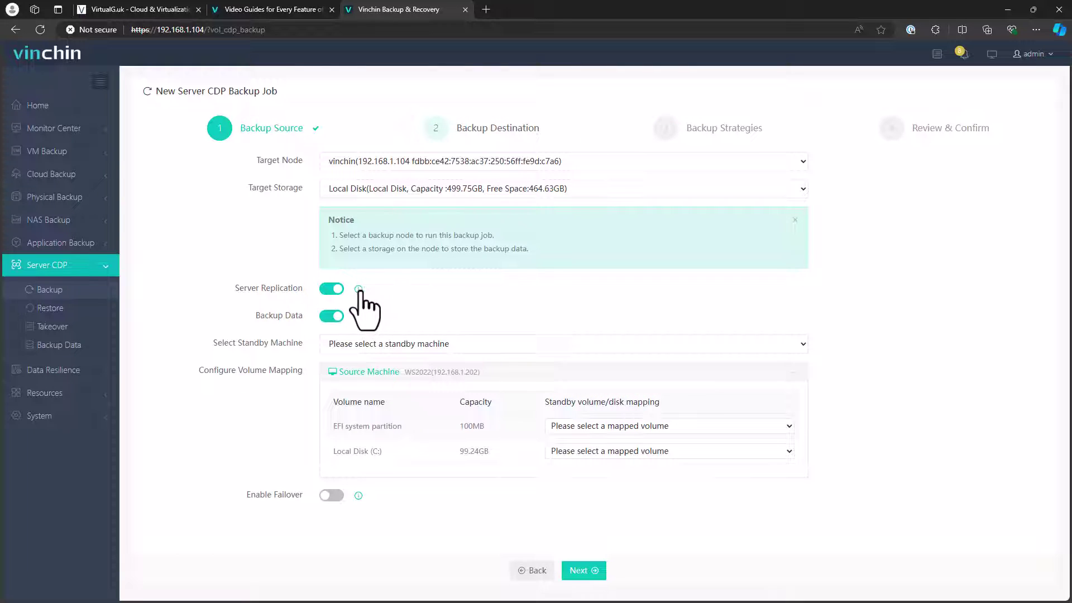
mouse_move(357, 289)
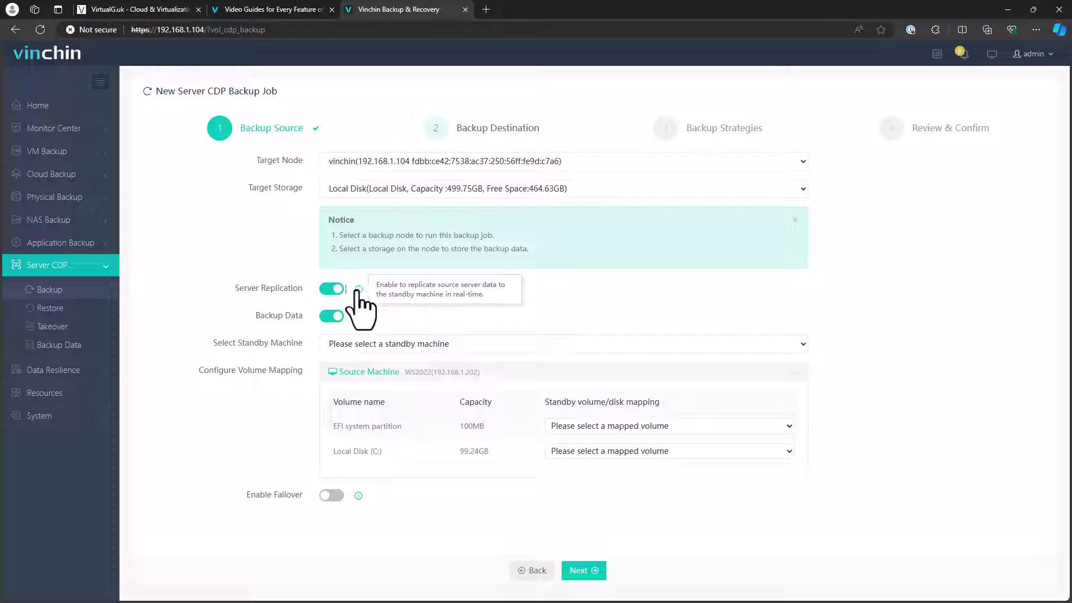
left_click(360, 349)
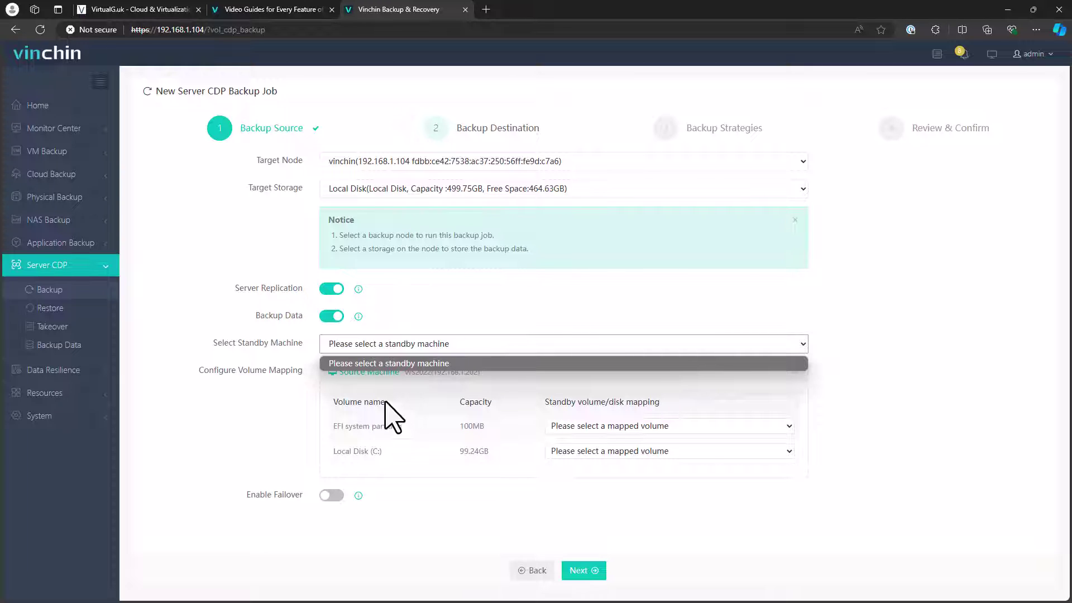
left_click(295, 402)
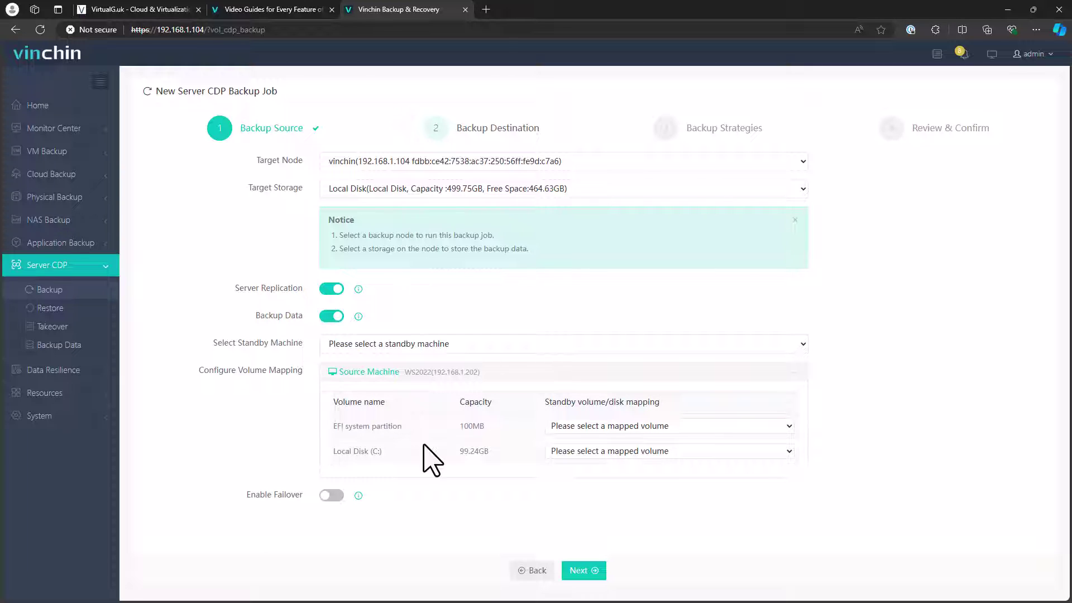
left_click(642, 427)
left_click(650, 441)
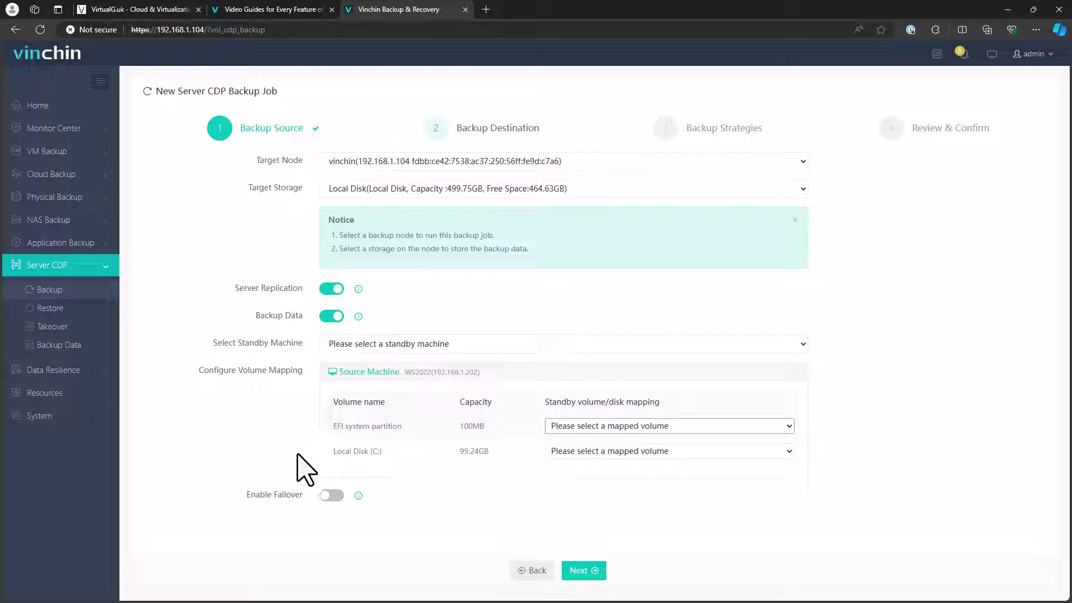
Leave the CDP job wizard for the Server CDP Takeover page.
mouse_move(356, 497)
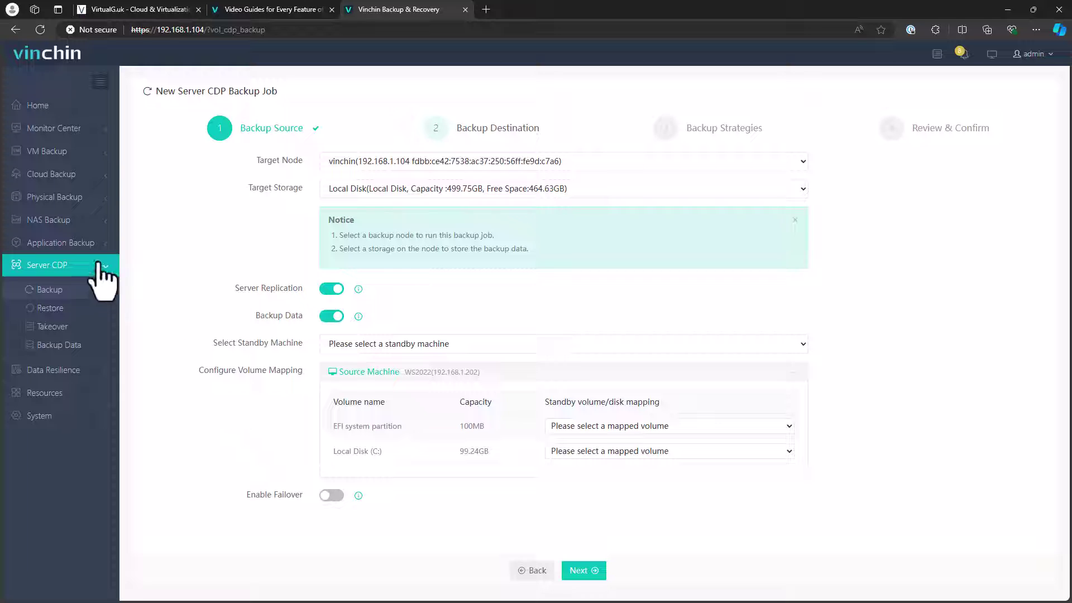
left_click(113, 329)
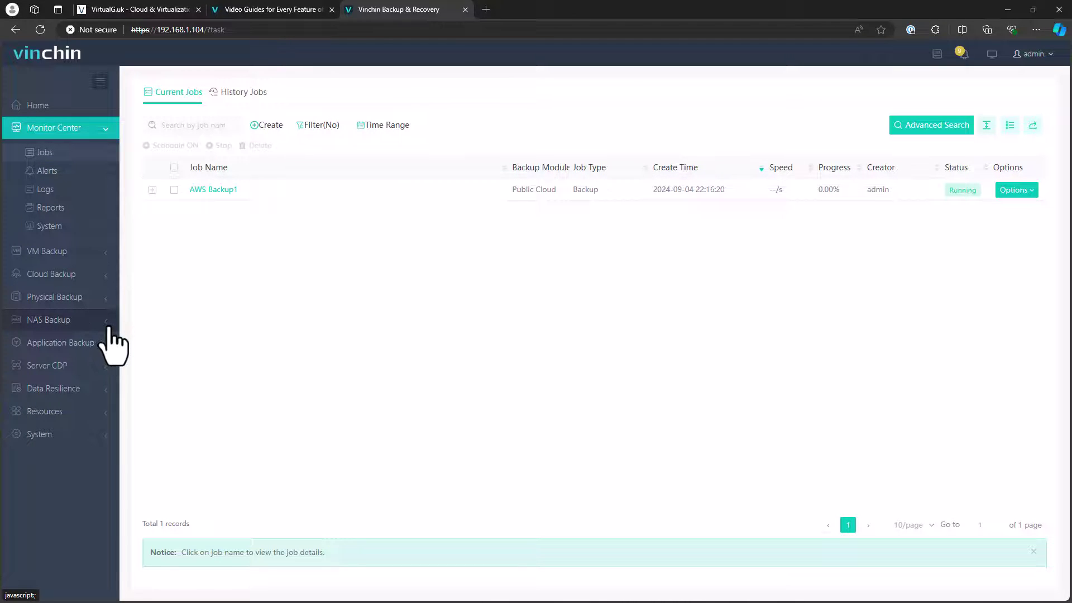
Browse the NAS Backup job creation and NAS share resource pages.
left_click(81, 321)
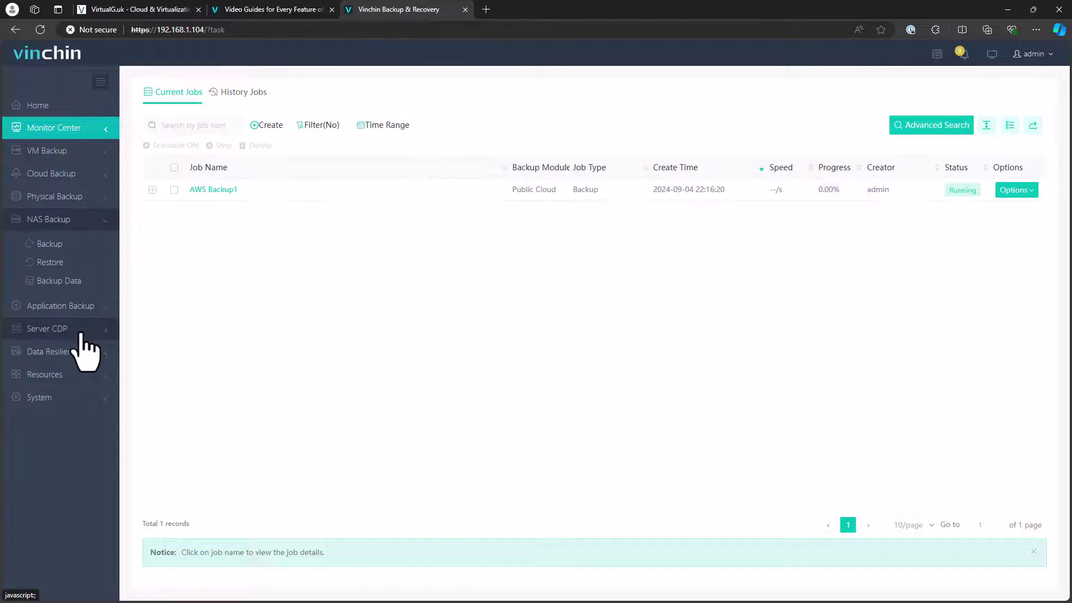
left_click(69, 244)
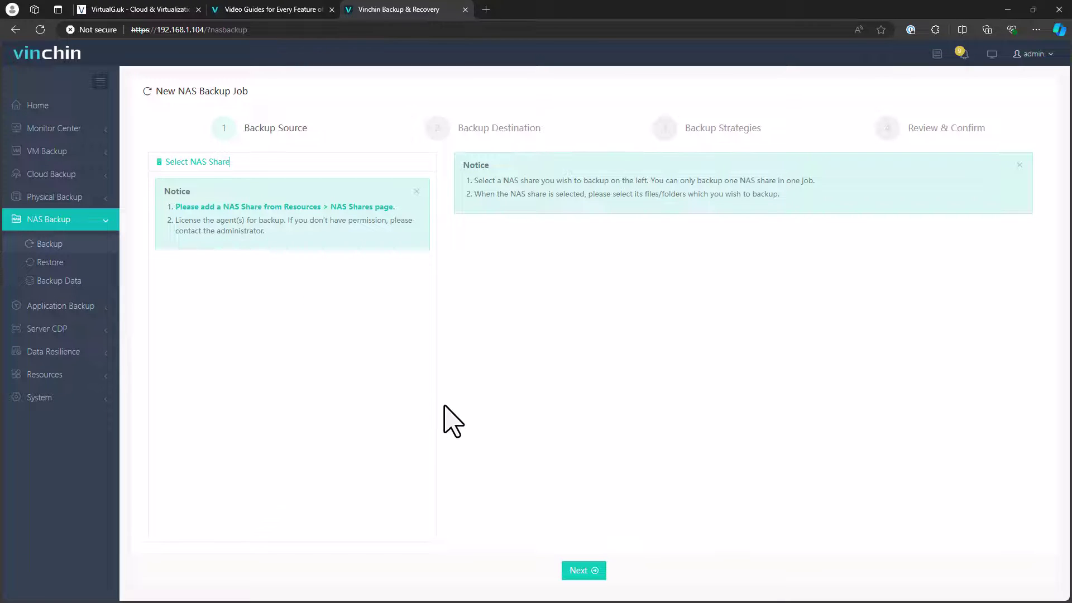
left_click(73, 377)
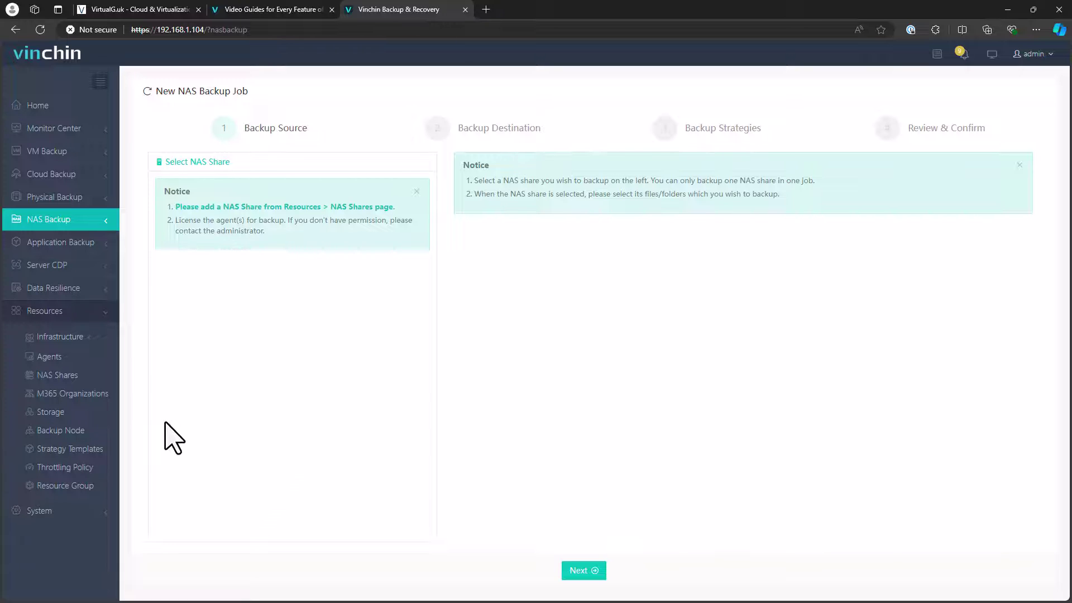
left_click(88, 220)
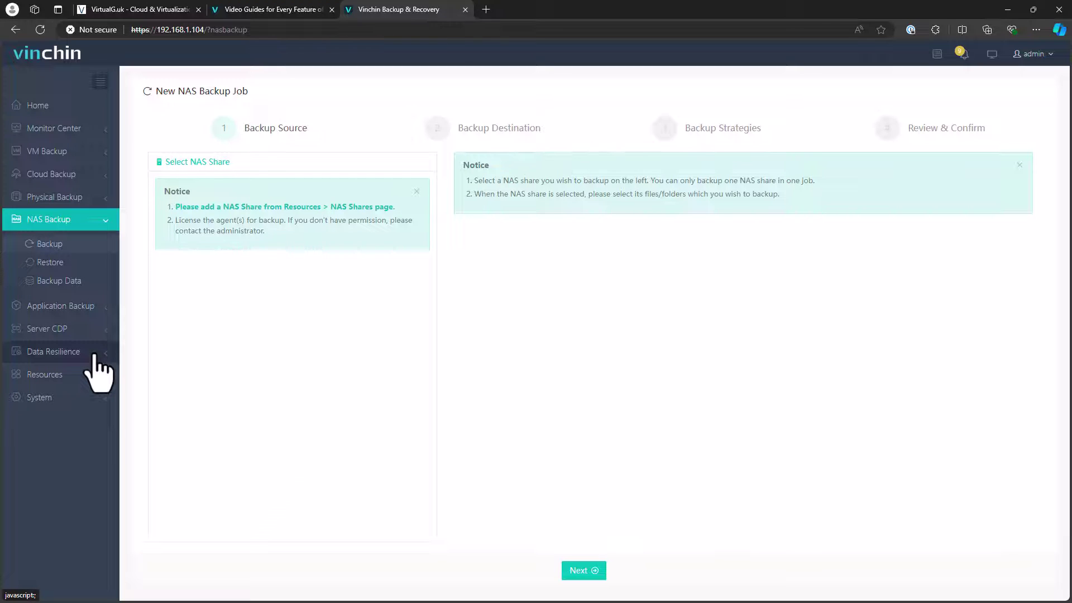
Go to Data Resilience > Verification > Verification Lab to view the lab list.
left_click(94, 354)
left_click(76, 314)
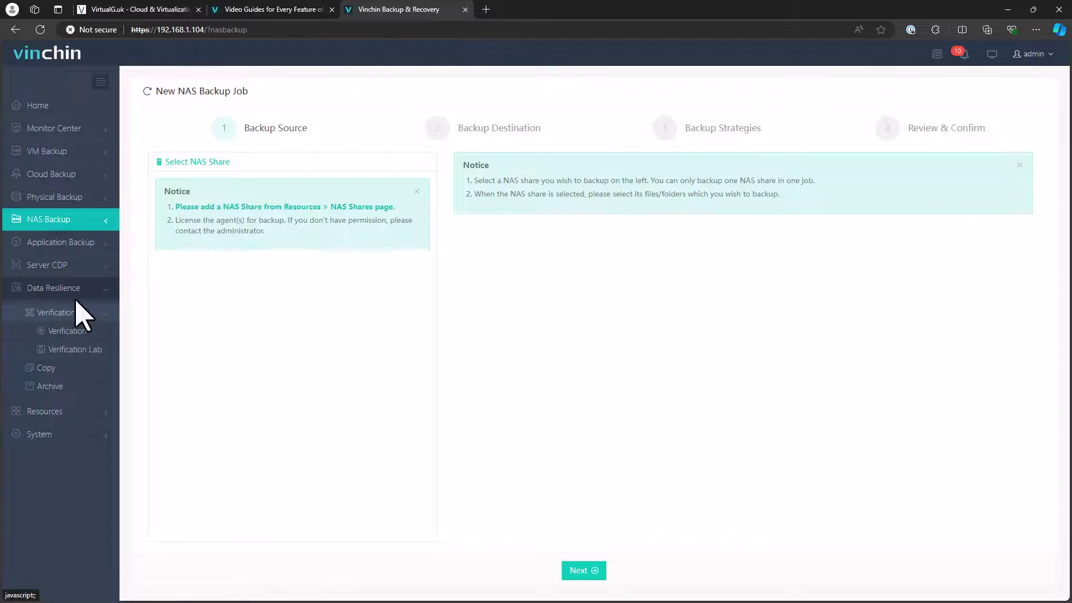
left_click(71, 348)
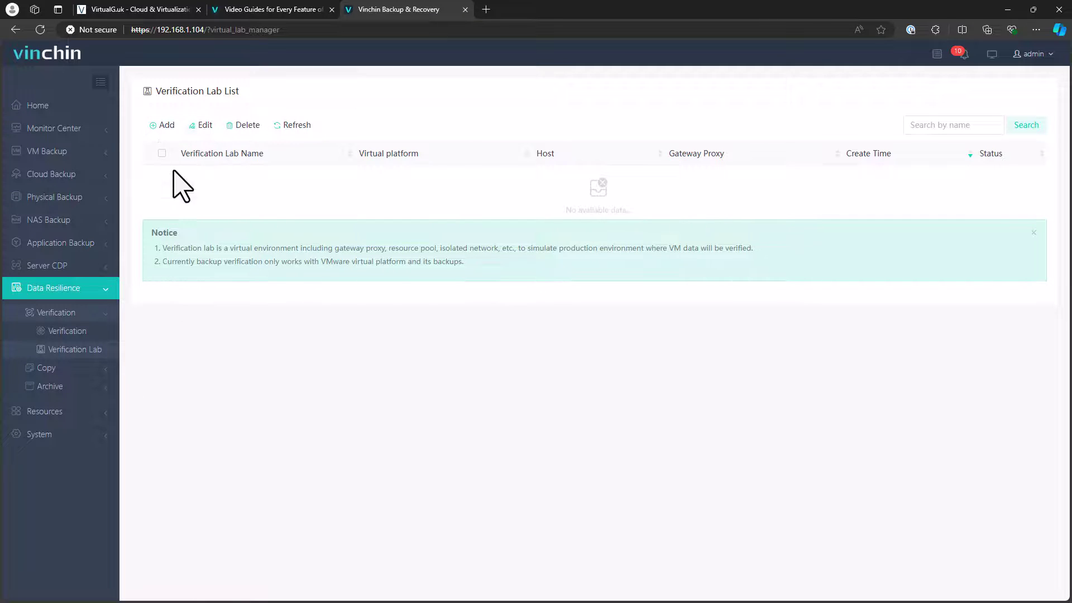
Start a new verification lab with default names, hosted on esx.lab.local under vcsa.lab.local > DC01 > VCF.
left_click(166, 125)
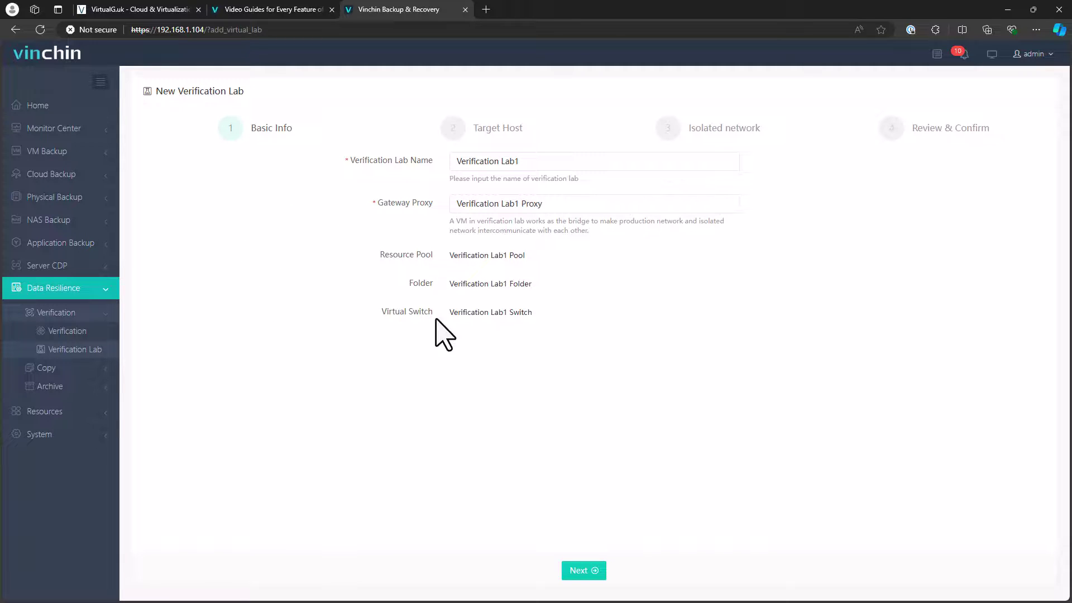
left_click(583, 569)
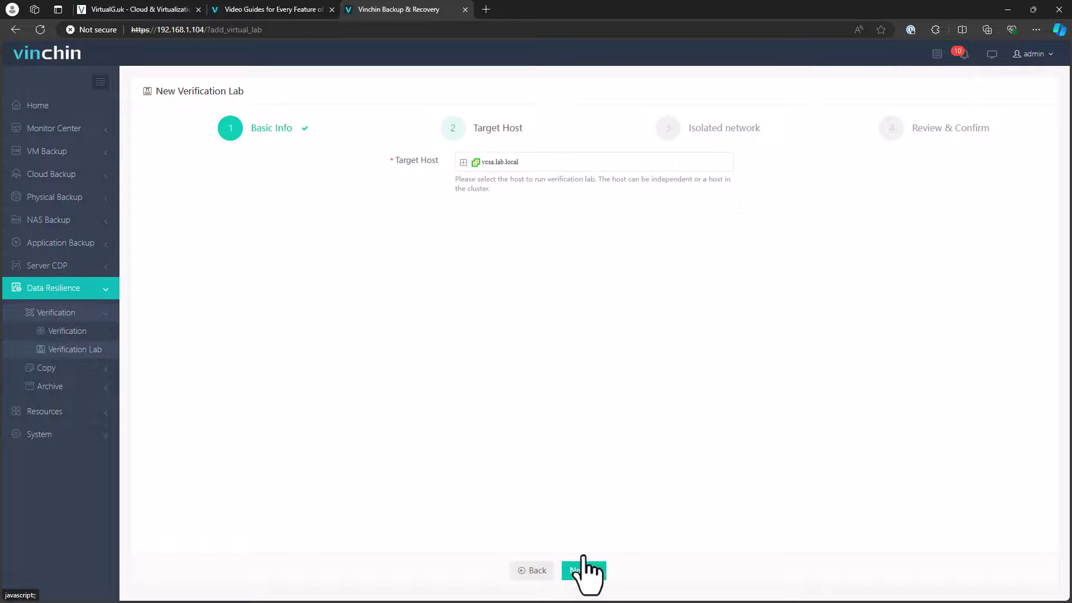
left_click(464, 162)
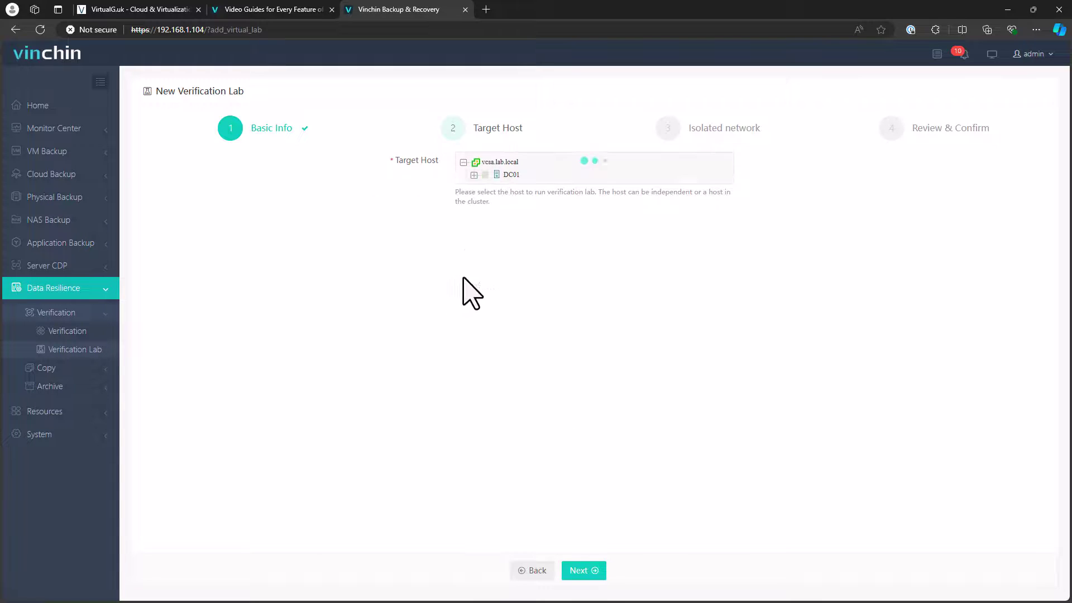
left_click(473, 175)
left_click(483, 188)
left_click(505, 199)
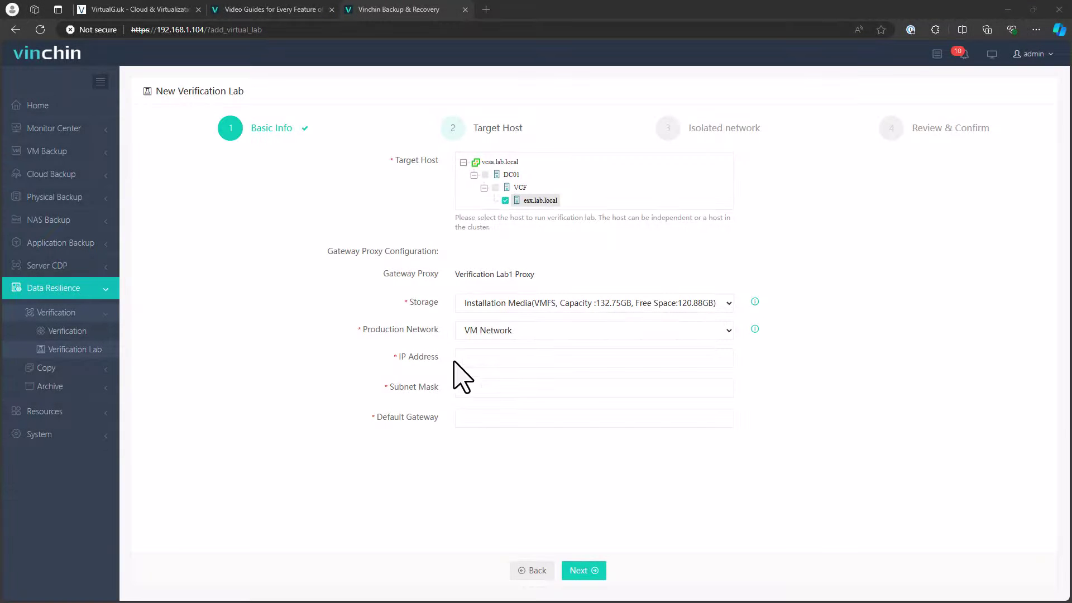
Place the lab proxy on Local Datastore, connected to VM Network.
left_click(458, 304)
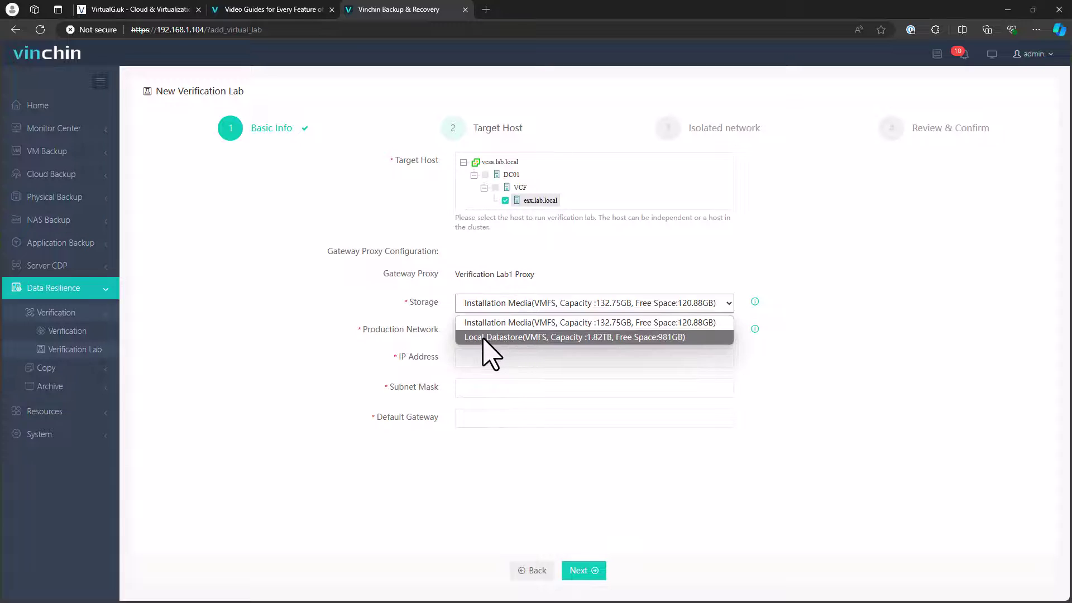
left_click(504, 338)
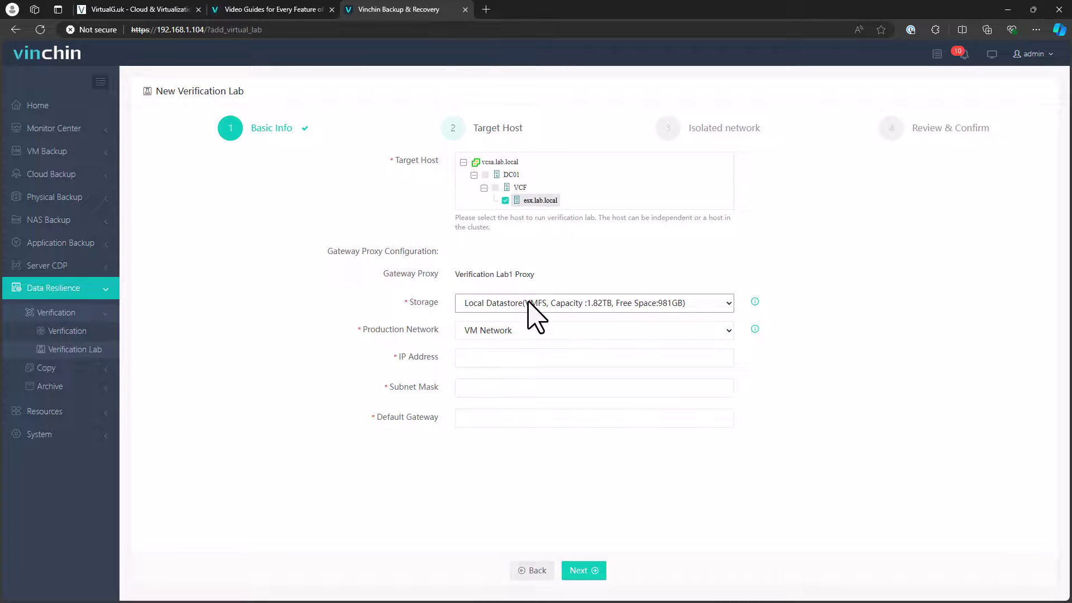
left_click(518, 328)
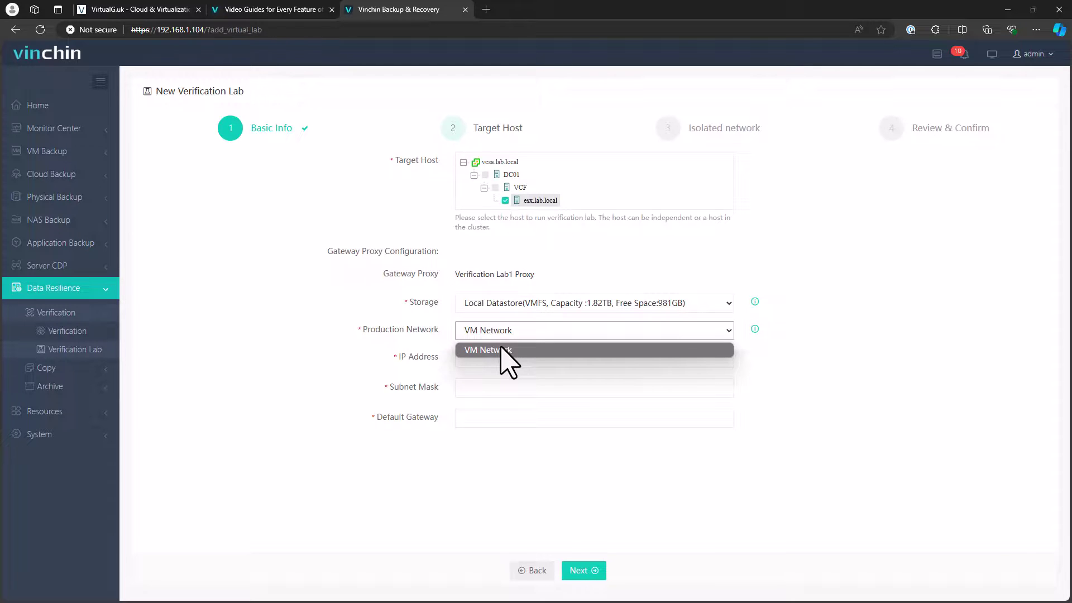
left_click(500, 349)
Give the proxy IP 192.168.1.185, mask 255.255.255.0 and gateway 192.168.1.1.
left_click(546, 362)
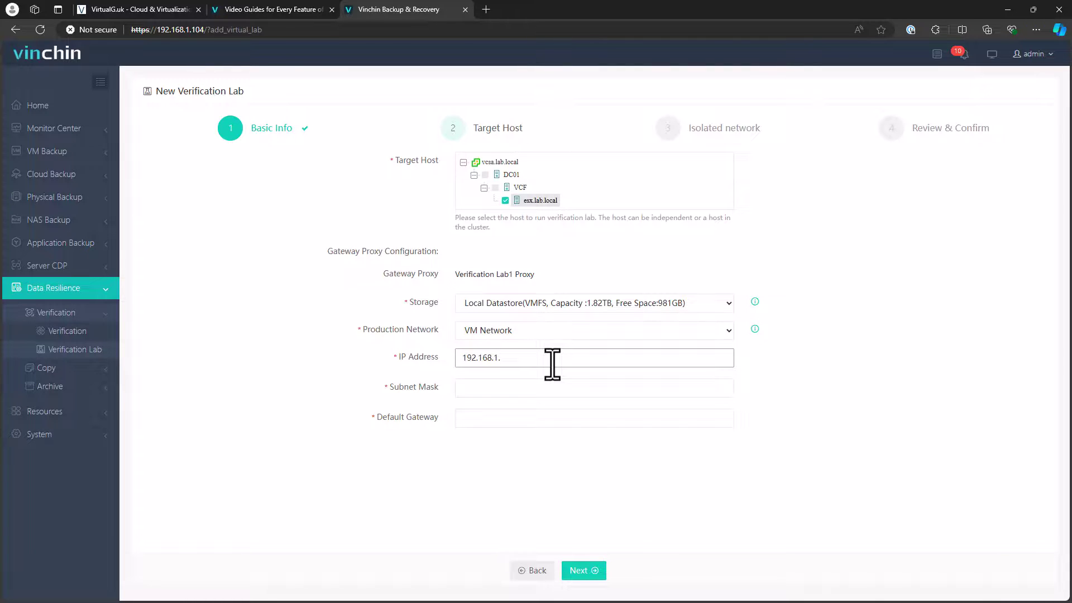
left_click(576, 388)
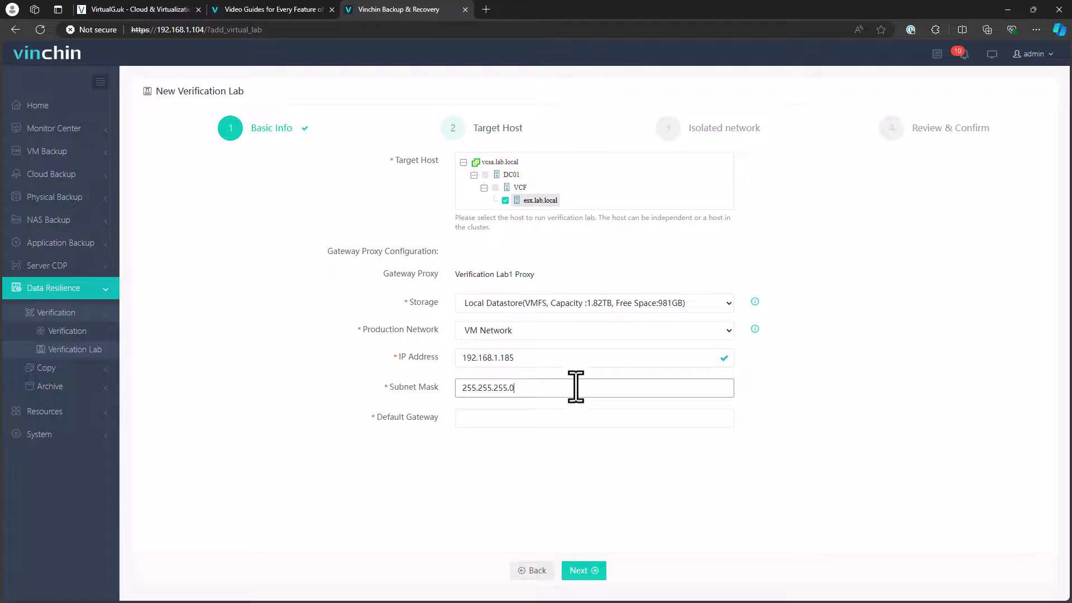
key("shift+Tab")
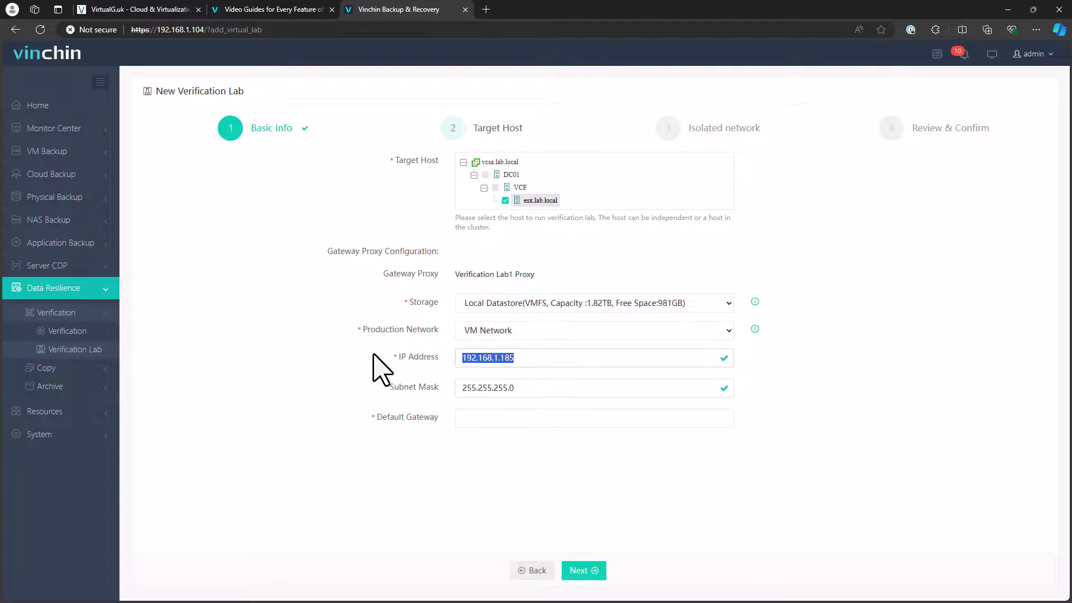
key("ctrl+c")
left_click(539, 422)
key("ctrl+v")
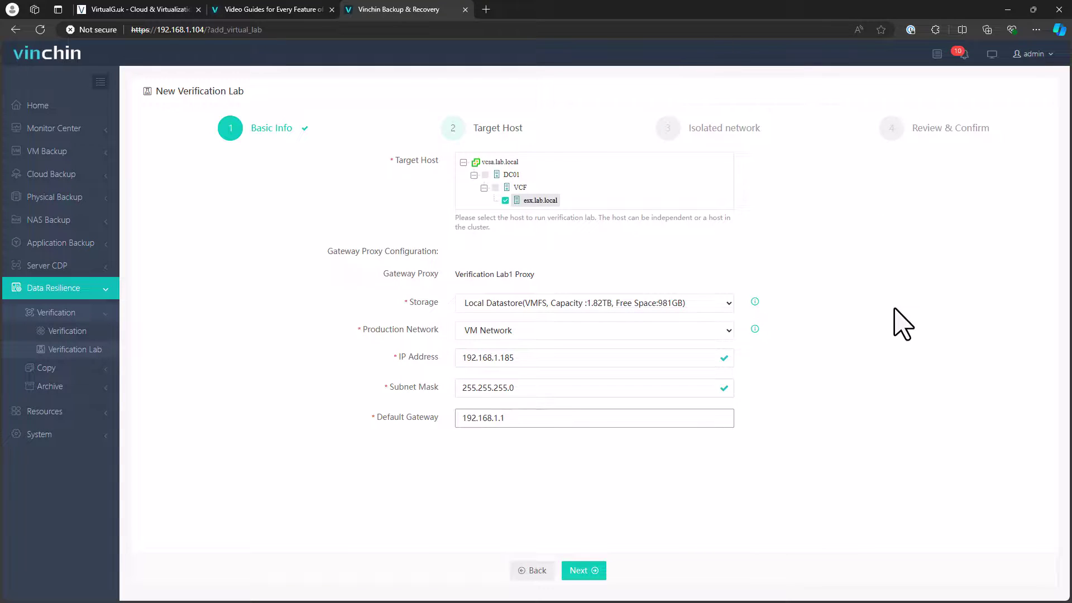
left_click(918, 391)
left_click(593, 571)
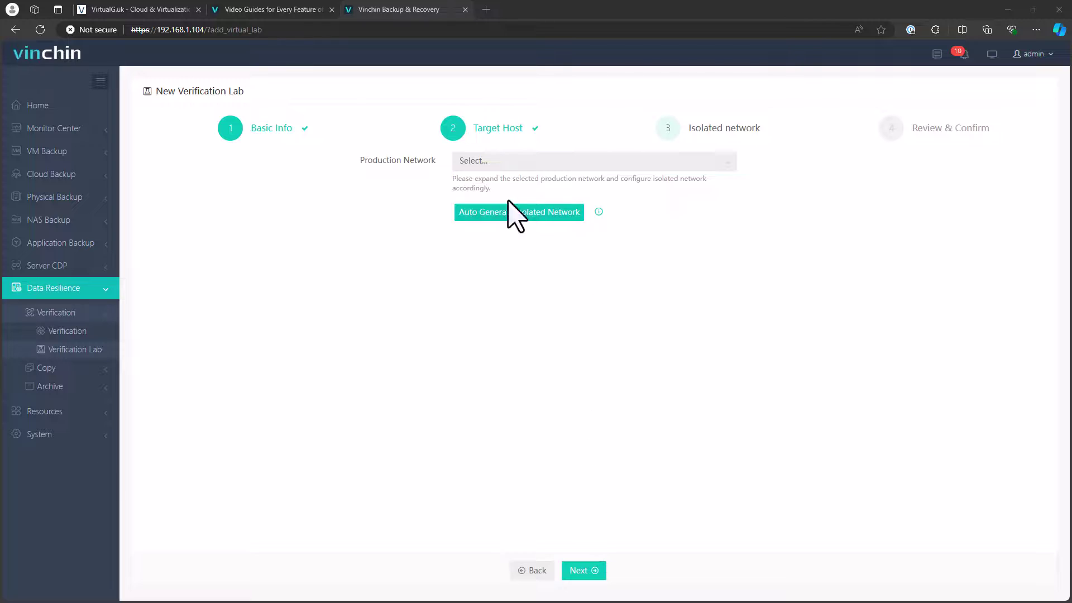
Choose VM Network as the production network and expand its address mapping.
left_click(492, 162)
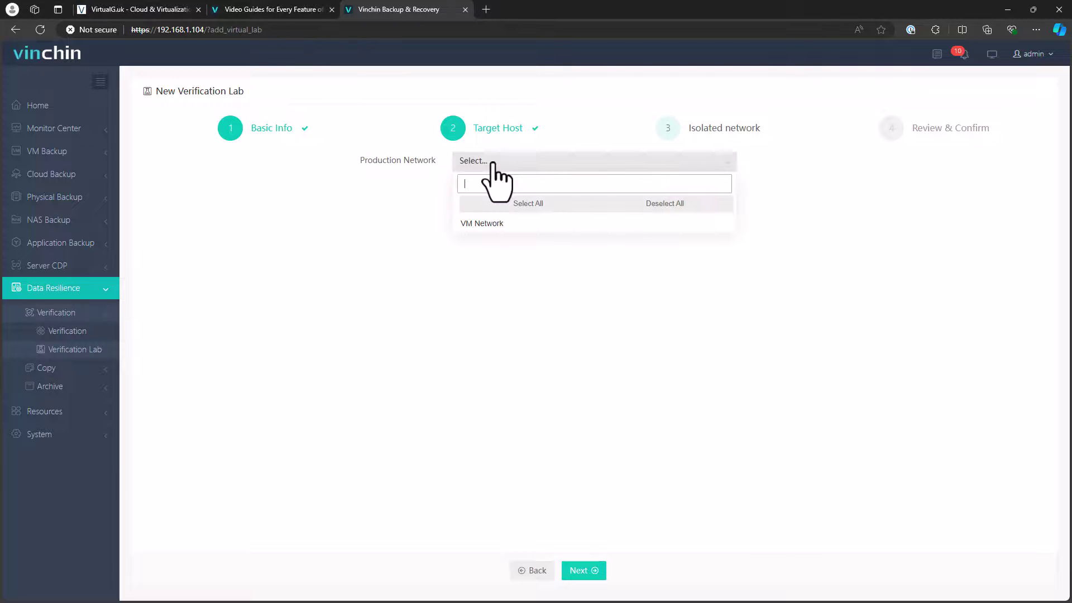
left_click(481, 225)
left_click(511, 293)
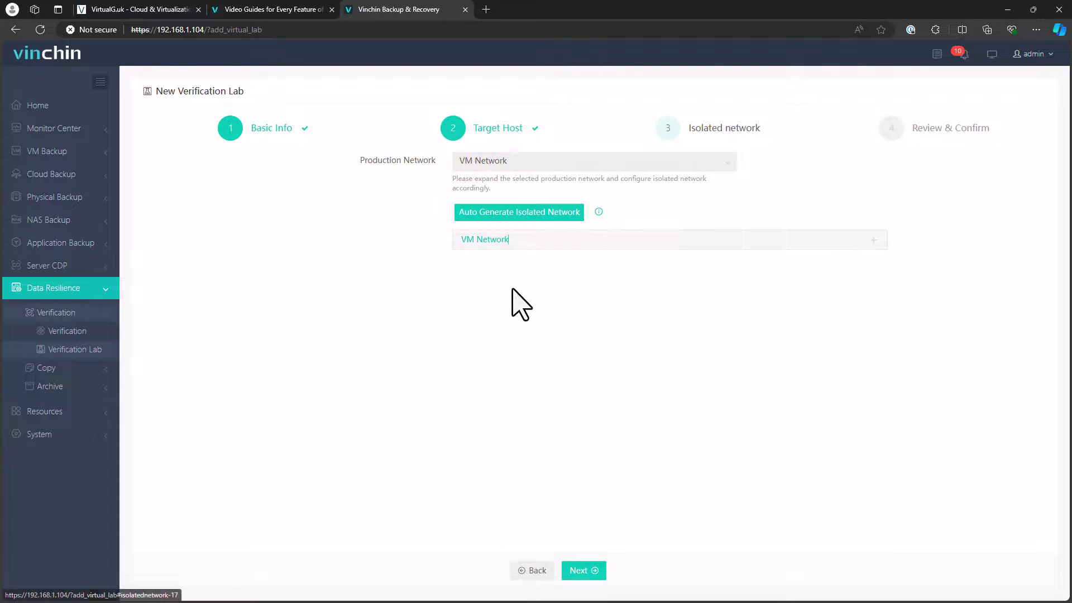
left_click(529, 216)
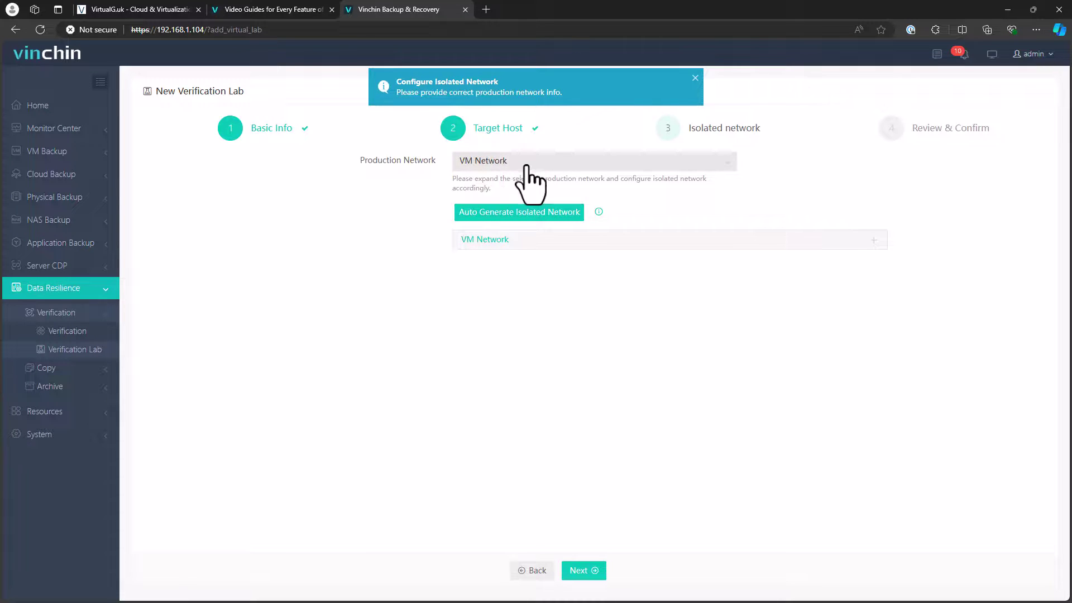
left_click_drag(618, 179, 556, 161)
left_click(557, 162)
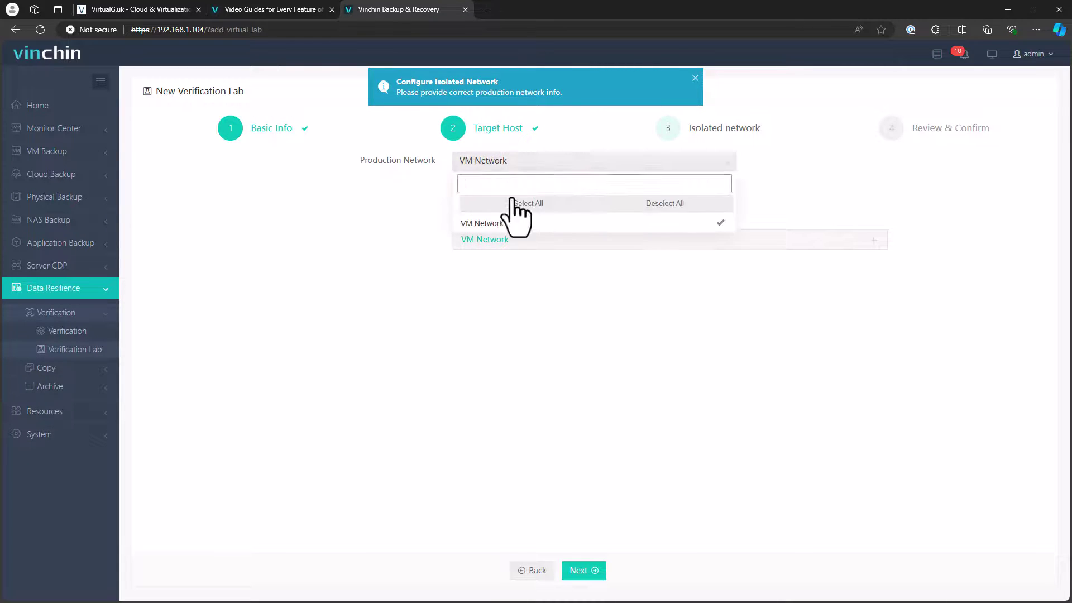
left_click(494, 240)
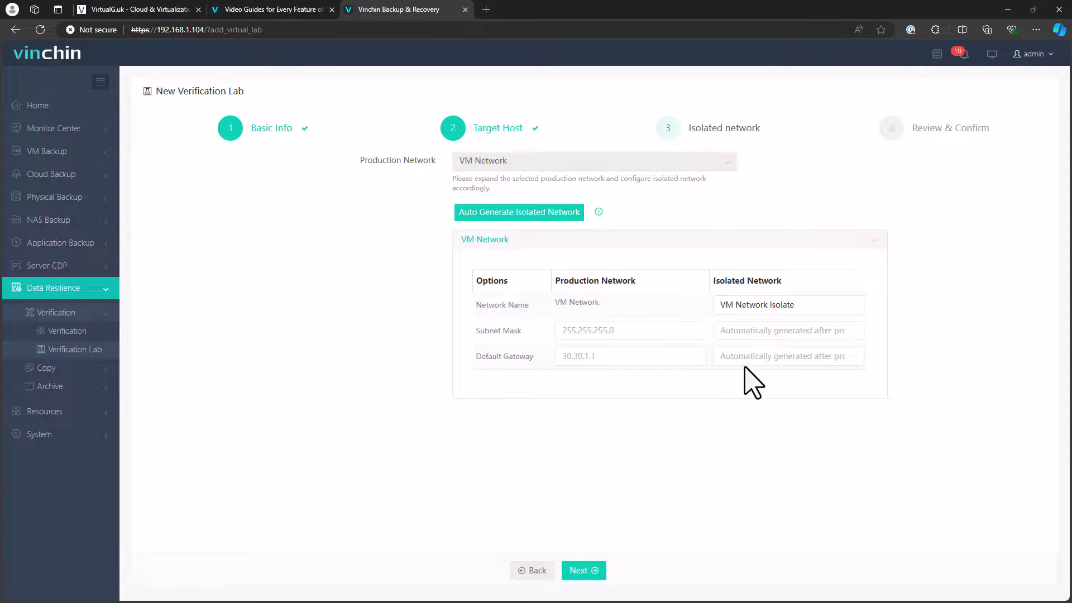
Enter gateway 192.168.1.1 and mask 255.255.255.0, auto-generating isolated gateway 192.168.2.1.
left_click(646, 358)
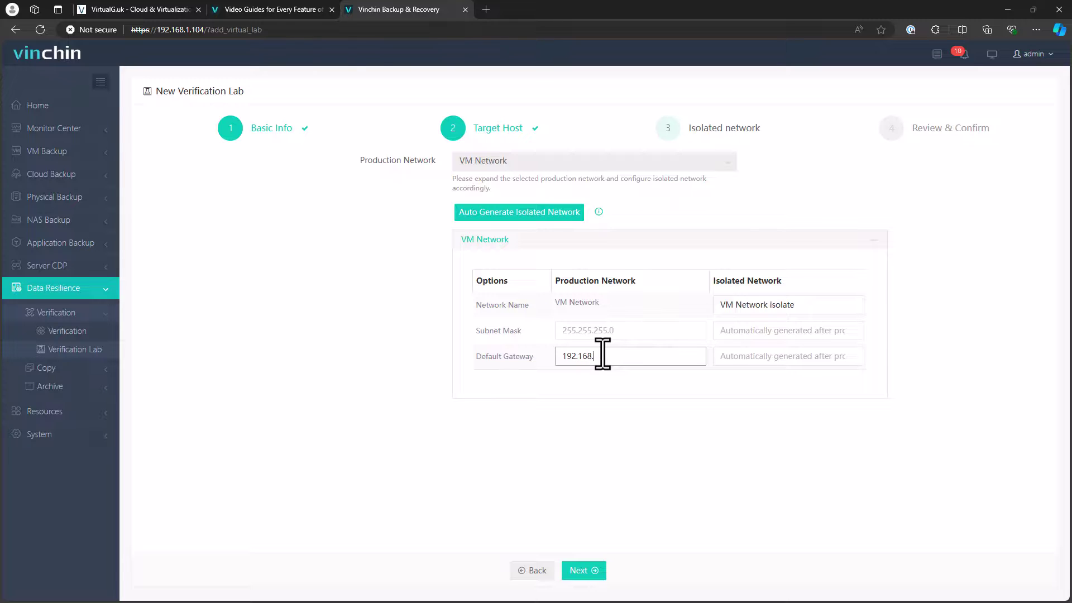
type("192.168.1.1")
left_click(884, 345)
left_click(595, 571)
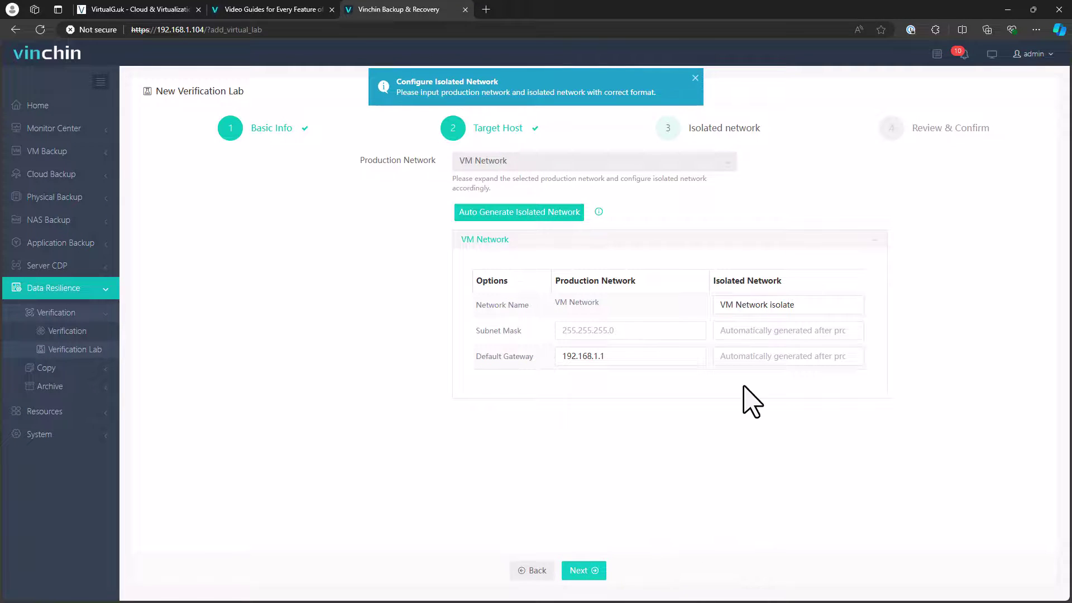
left_click(781, 306)
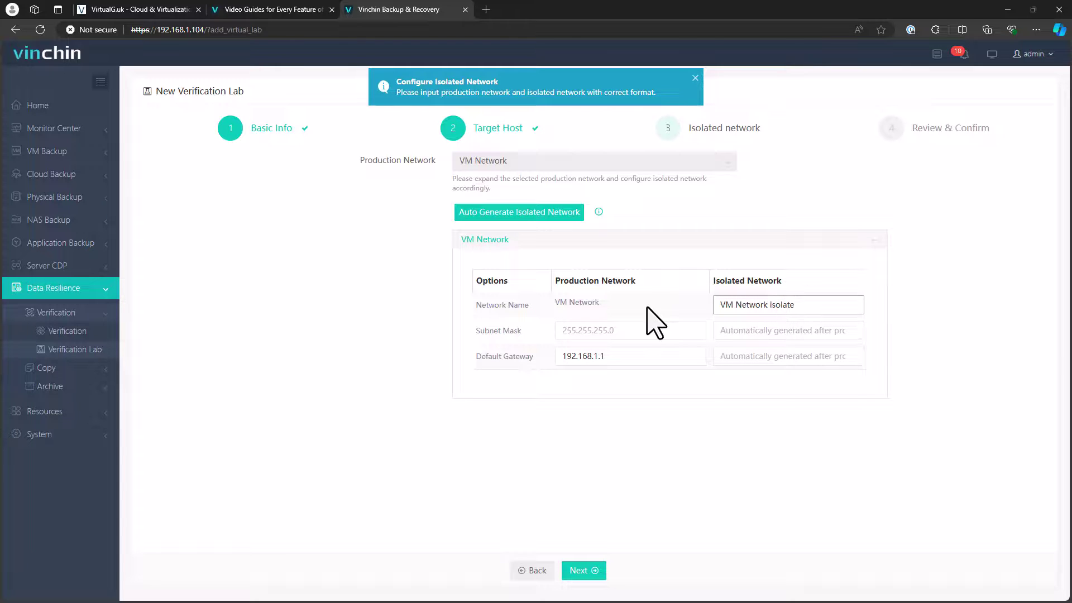
left_click(638, 330)
type("255.255.255.0")
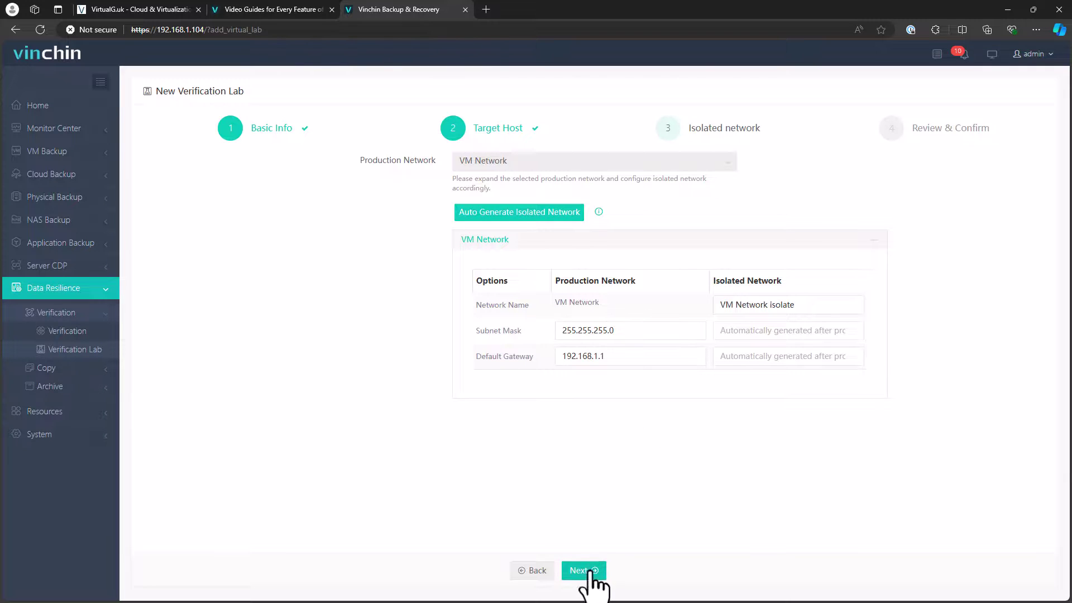
left_click(582, 570)
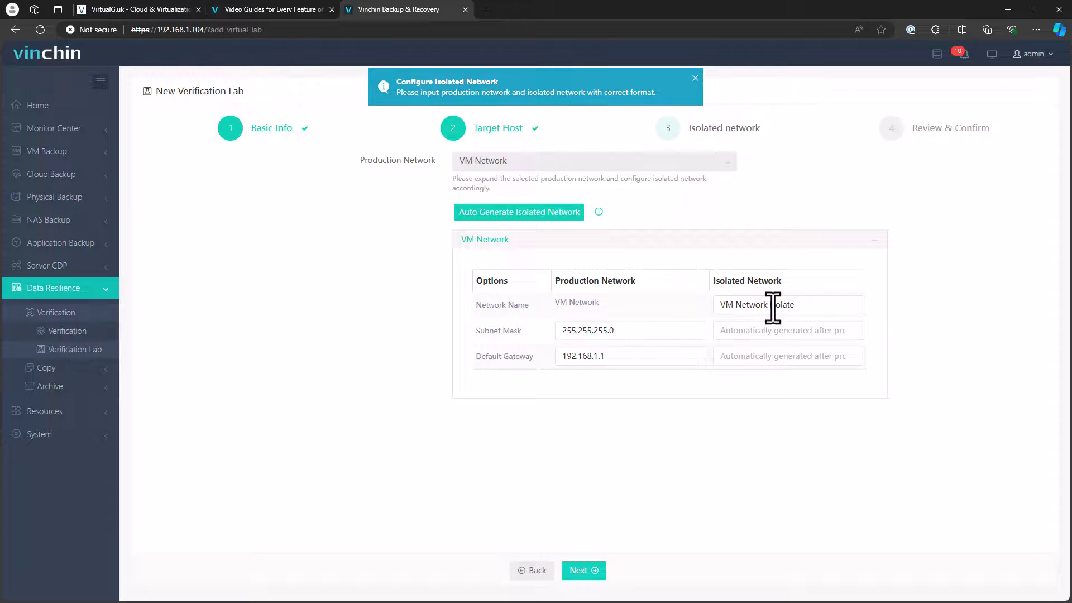
left_click(564, 218)
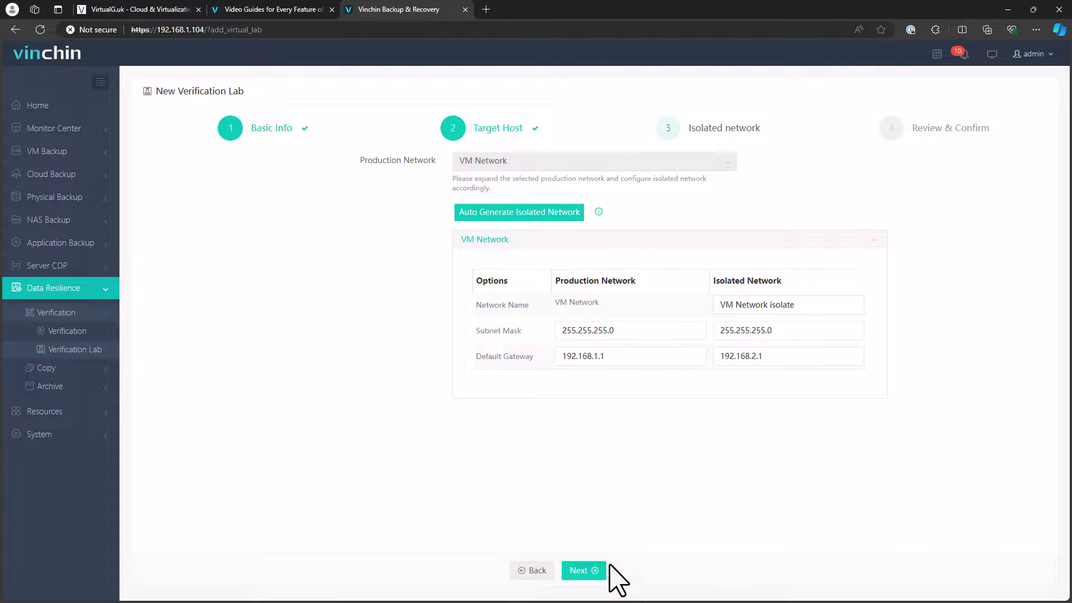
Review Verification Lab1's settings and submit it for deployment.
left_click(596, 572)
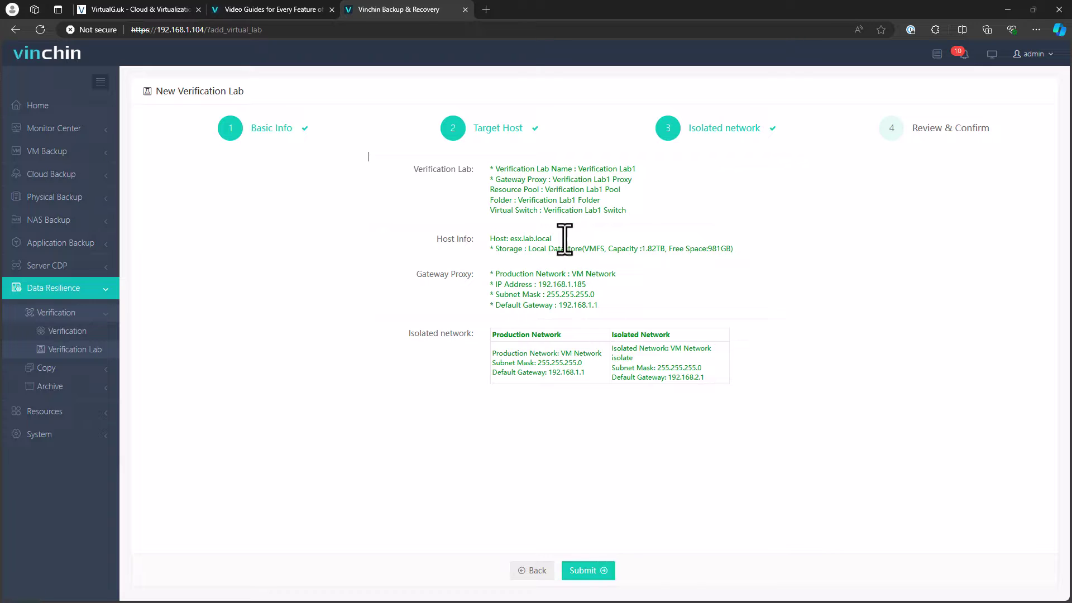
left_click(600, 569)
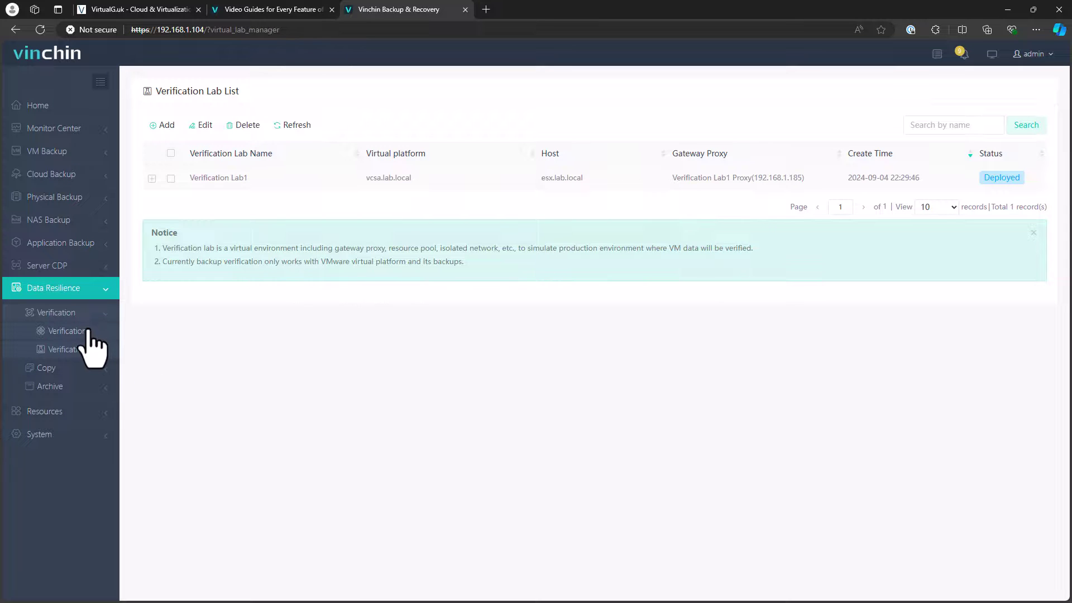
Start a Manual Verification job for the WS2022 restore point.
left_click(126, 330)
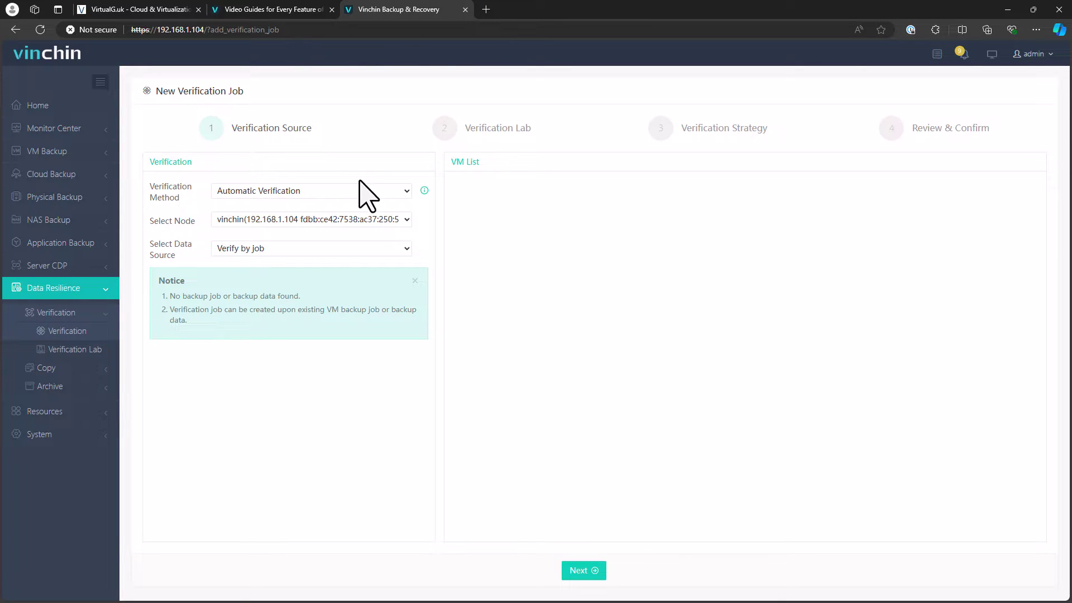
left_click(348, 192)
left_click(331, 222)
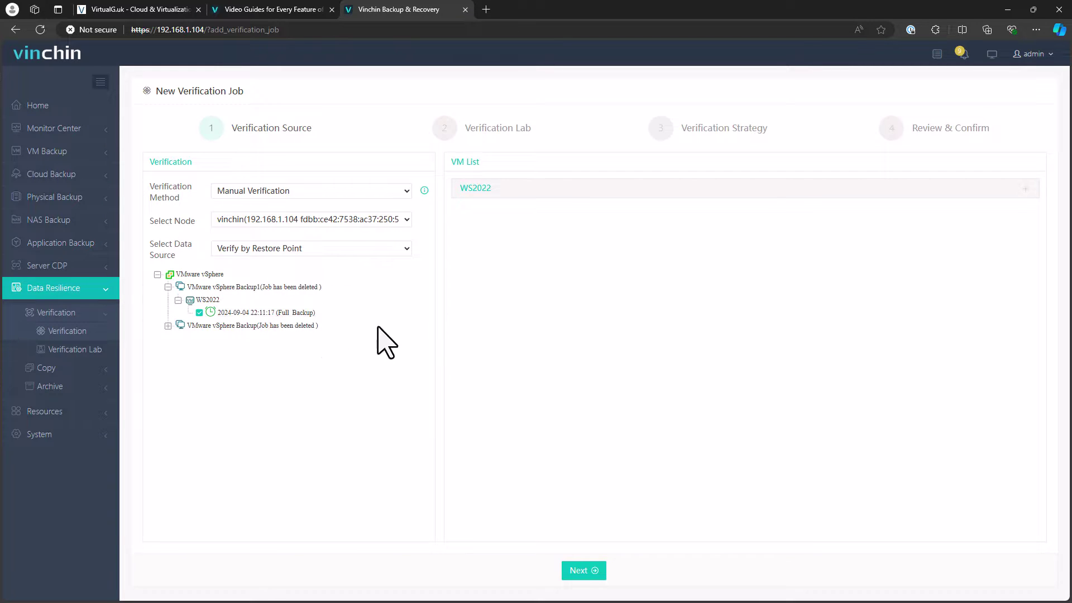
left_click(479, 190)
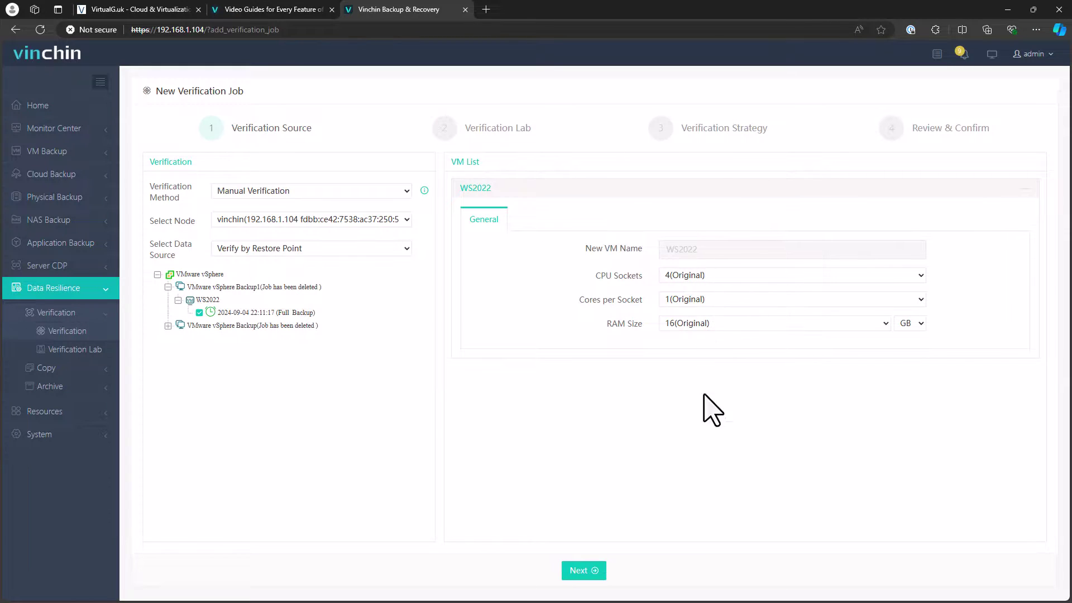
left_click(595, 572)
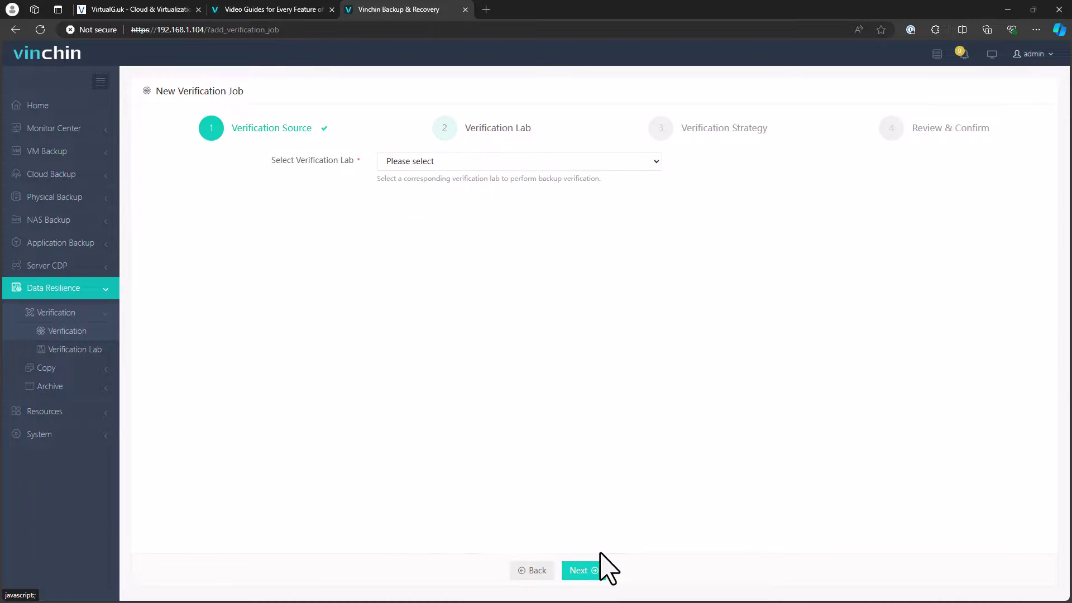
Assign Verification Lab1, keep backup node 192.168.1.104 in Advanced Strategy, and reach review.
left_click(480, 162)
left_click(465, 195)
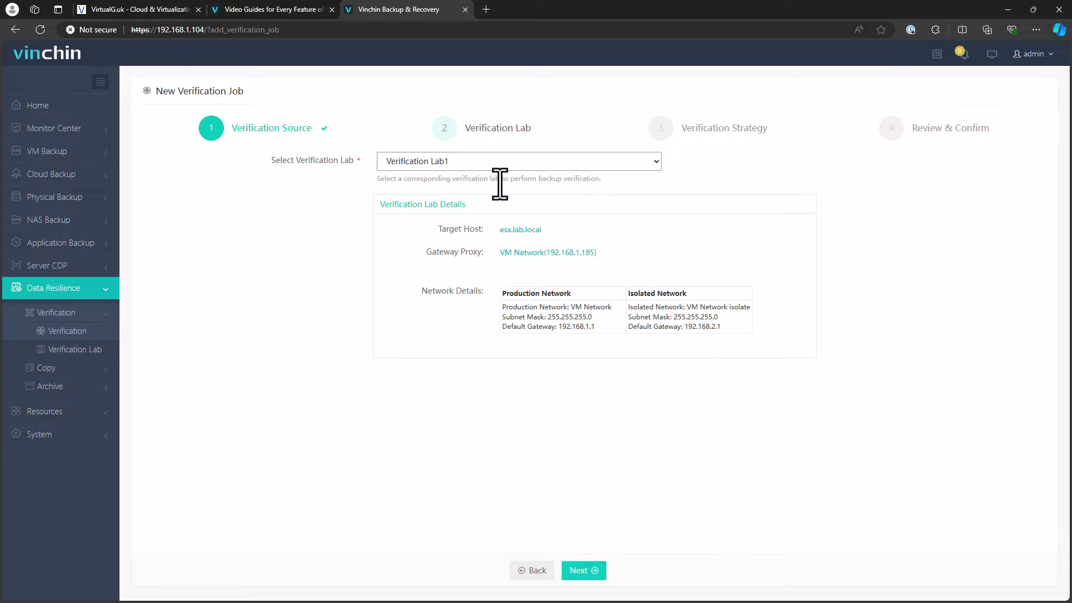
left_click(580, 571)
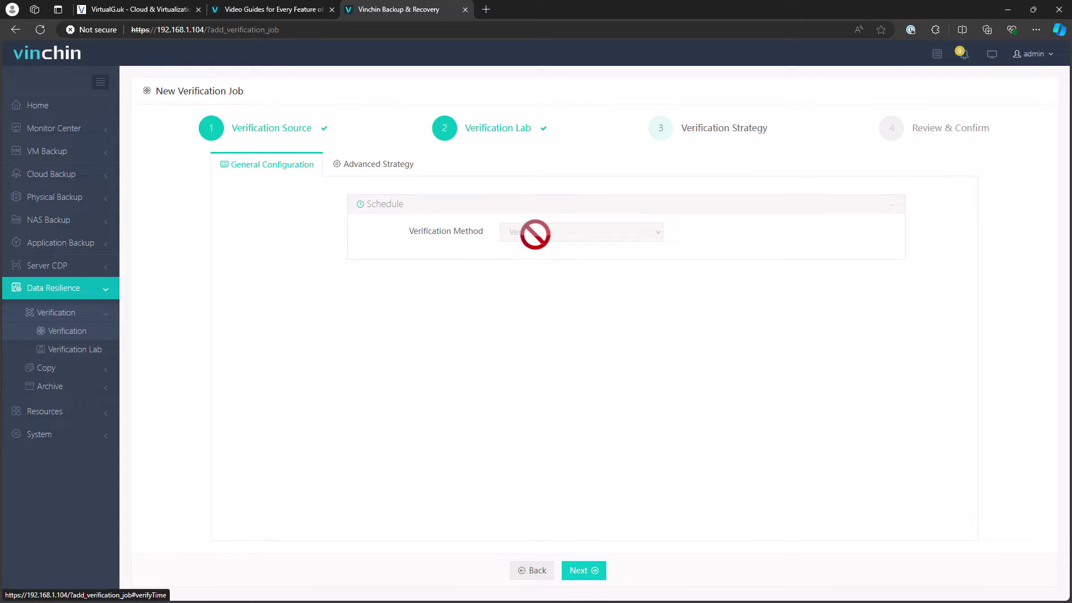
left_click(389, 164)
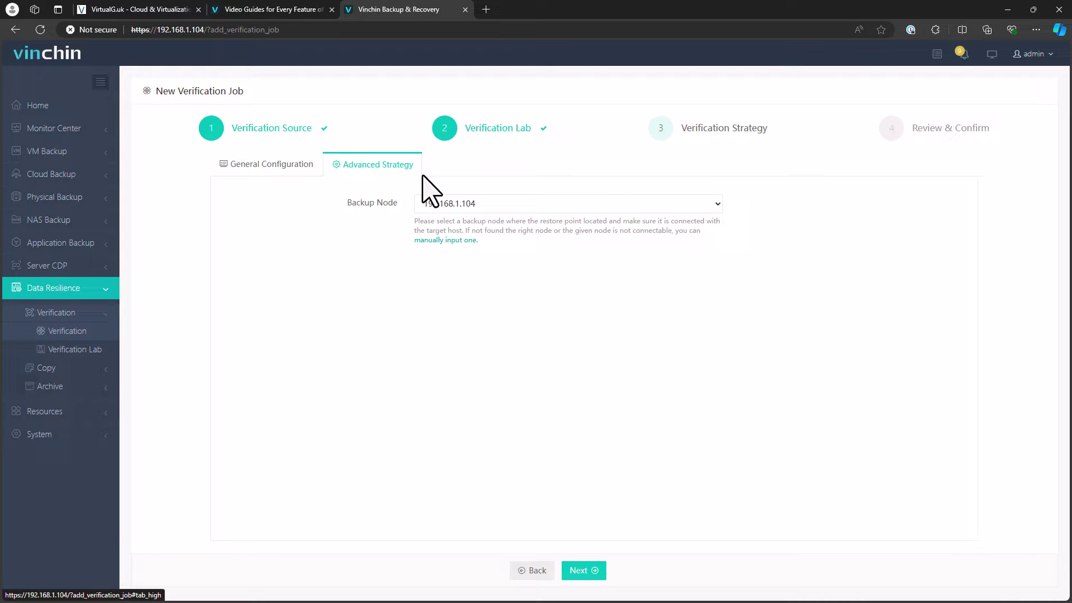
left_click(522, 205)
left_click(536, 221)
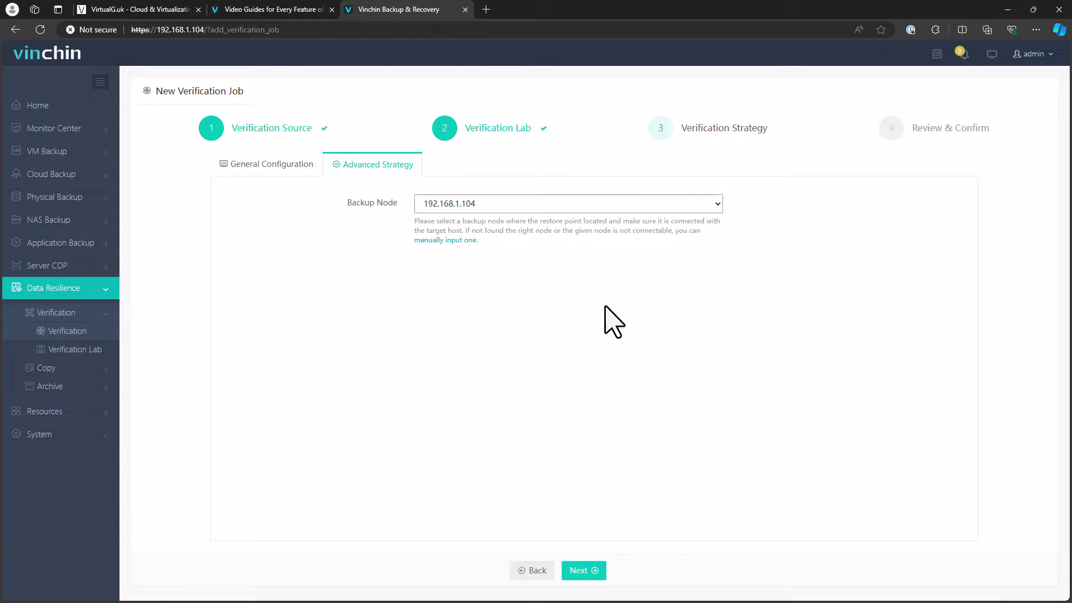
left_click(589, 570)
left_click(590, 570)
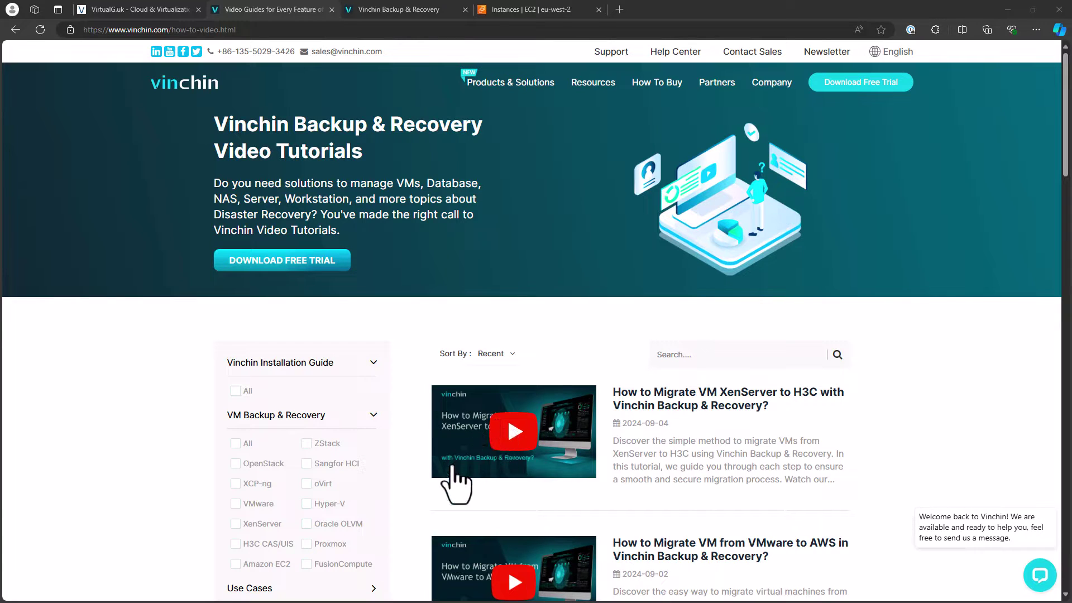
scroll(472, 423, "down", 4)
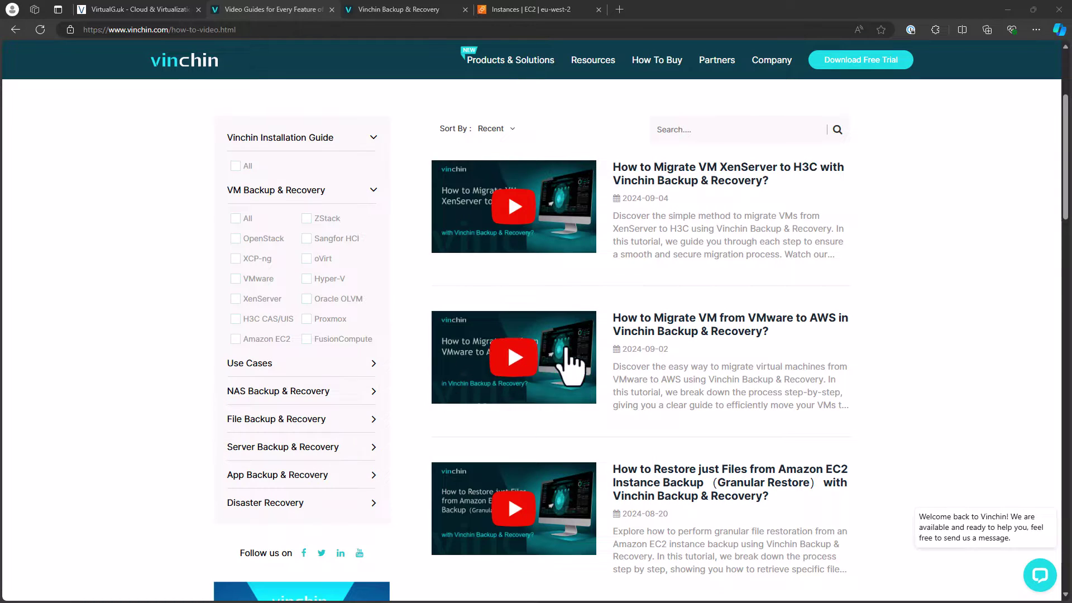
scroll(639, 229, "up", 4)
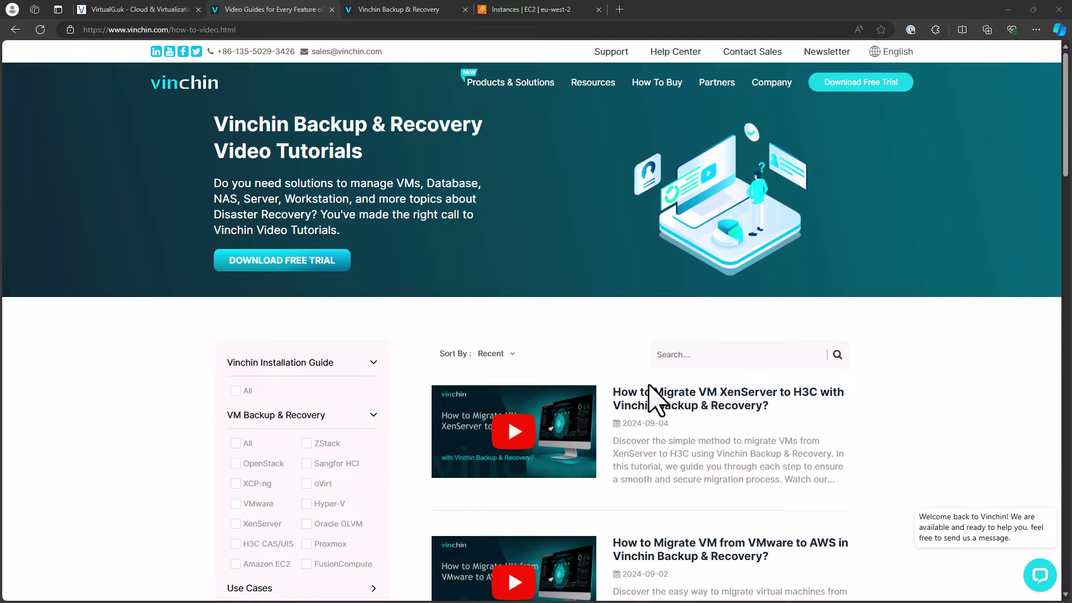
scroll(649, 396, "down", 4)
scroll(649, 396, "down", 7)
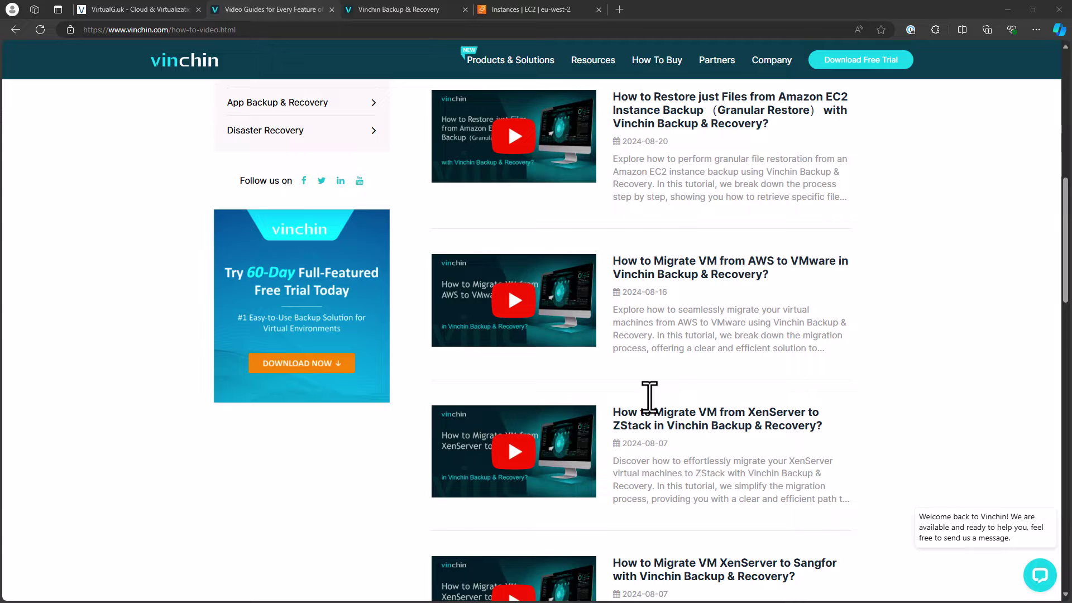
scroll(649, 397, "down", 3)
scroll(650, 397, "up", 12)
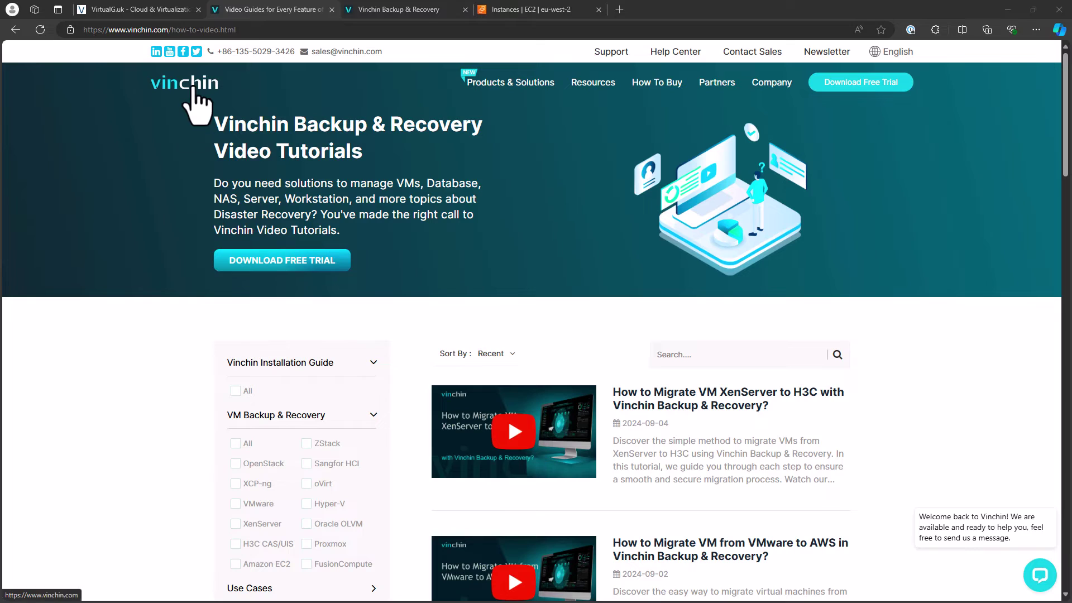
mouse_move(158, 27)
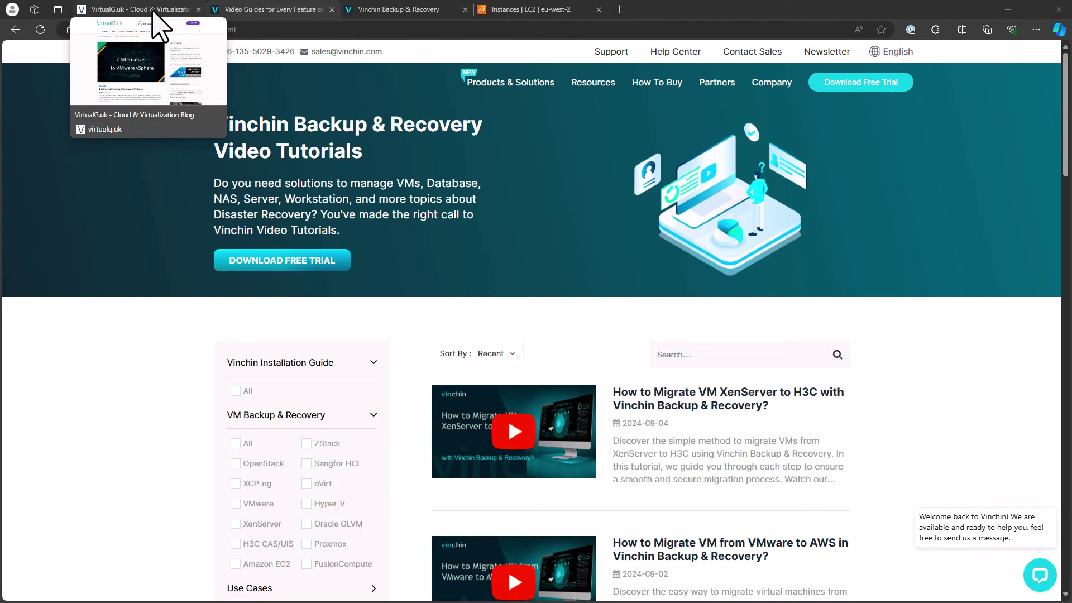
Switch to the VirtualG.uk blog showing the '7 Alternatives to VMware vSphere' post.
left_click(154, 11)
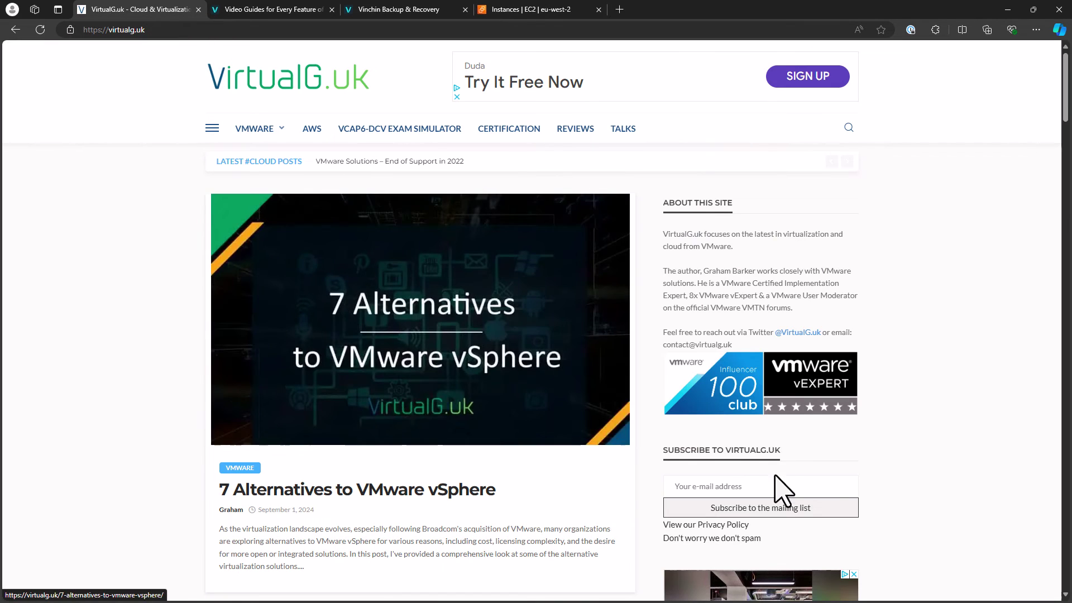